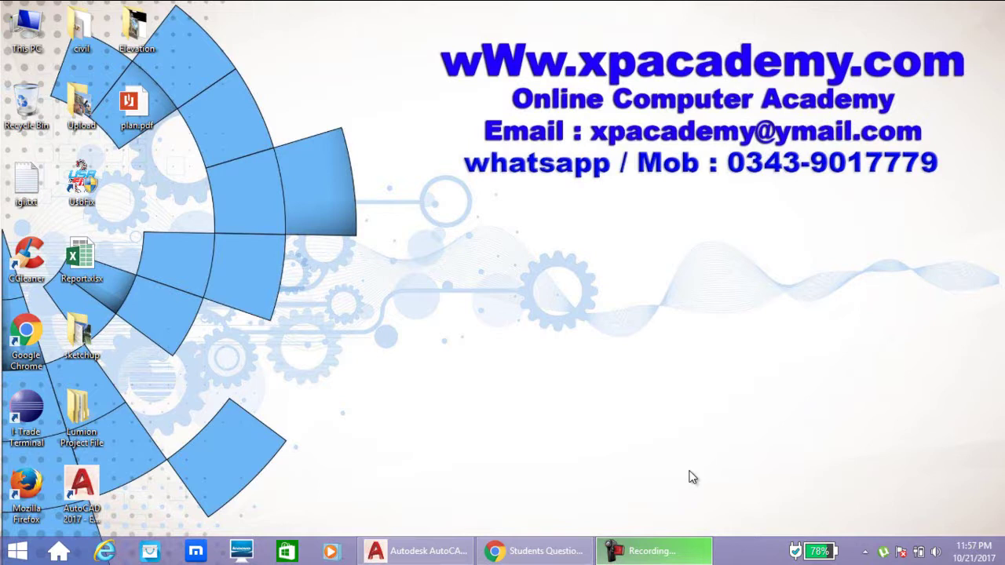
Bring the AutoCAD 2017 help article on drawing password encryption back to the front.
{"action": "left_click", "coordinate": [440, 559]}
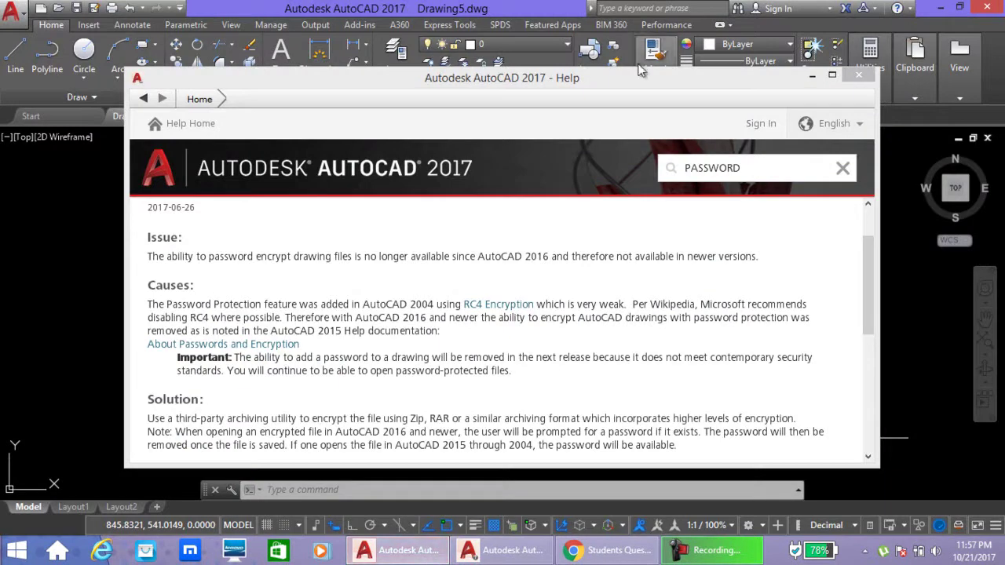
Highlight the note that password encryption ended after AutoCAD 2016, then close the help article.
{"action": "left_click_drag", "start_coordinate": [585, 84], "coordinate": [591, 101]}
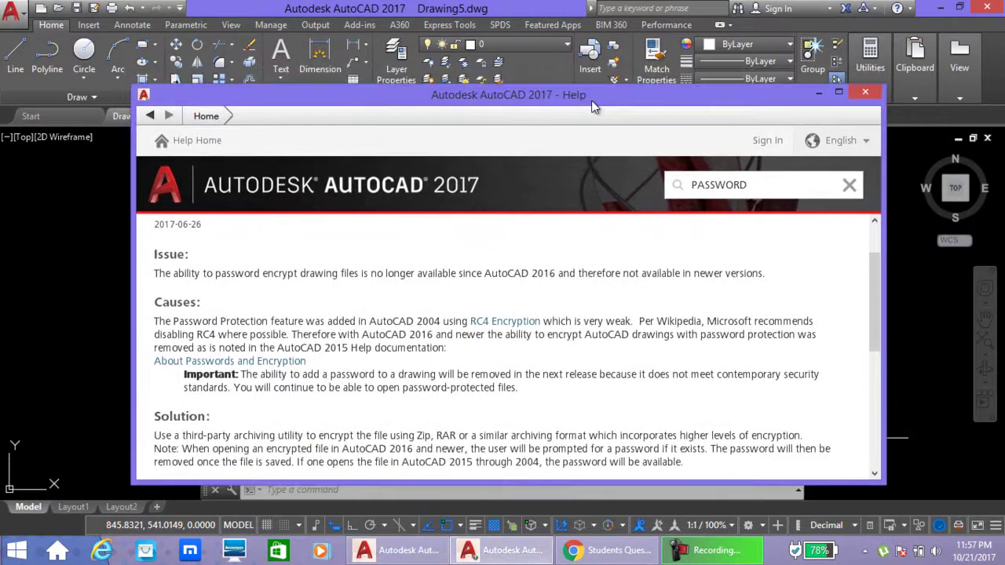
{"action": "scroll", "coordinate": [367, 262], "scroll_direction": "down", "scroll_amount": 2}
{"action": "scroll", "coordinate": [367, 262], "scroll_direction": "up", "scroll_amount": 2}
{"action": "left_click_drag", "start_coordinate": [876, 280], "coordinate": [874, 292]}
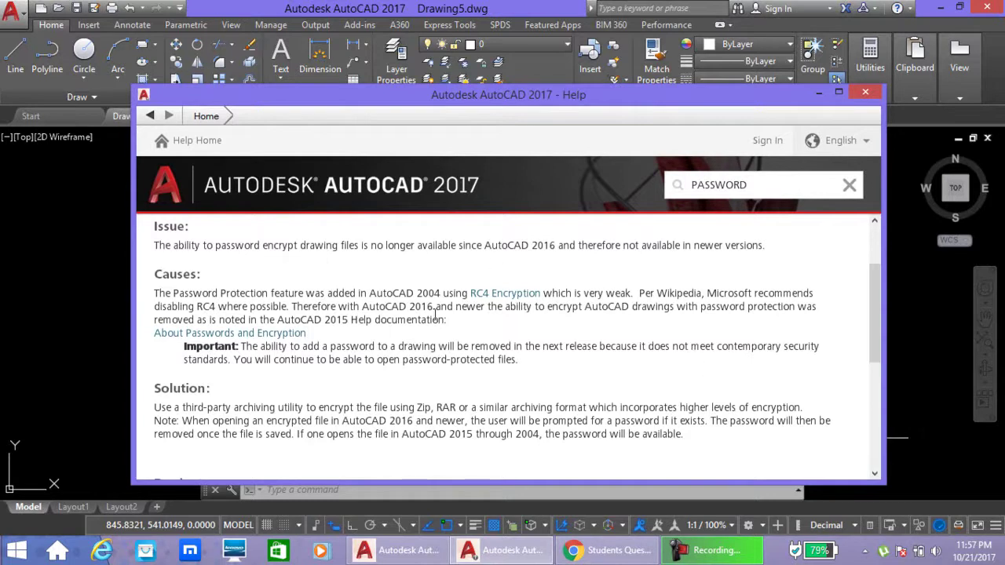
{"action": "mouse_move", "coordinate": [202, 245]}
{"action": "left_mouse_down"}
{"action": "mouse_move", "coordinate": [398, 258]}
{"action": "mouse_move", "coordinate": [557, 246]}
{"action": "left_mouse_up"}
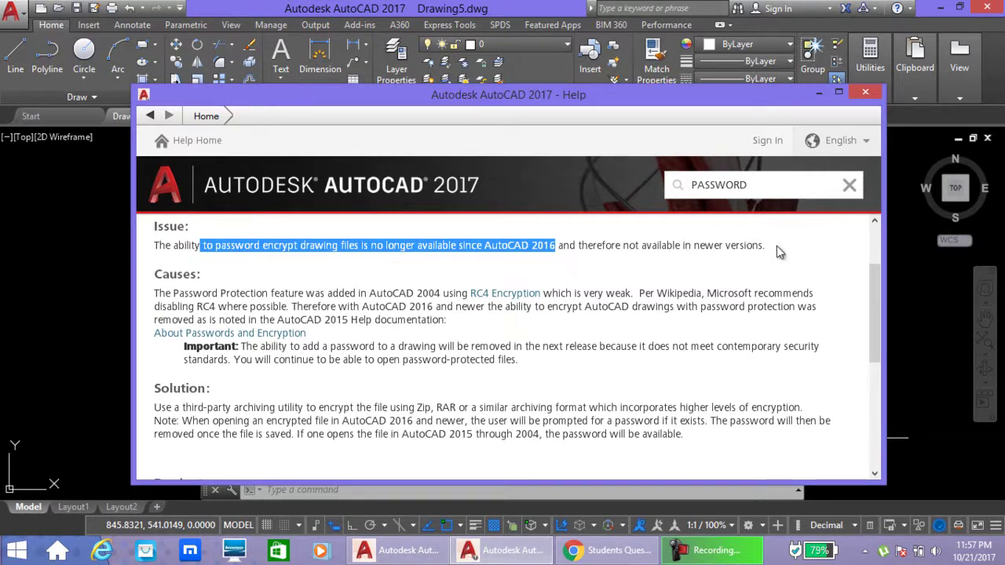
{"action": "left_click_drag", "start_coordinate": [766, 253], "coordinate": [485, 250]}
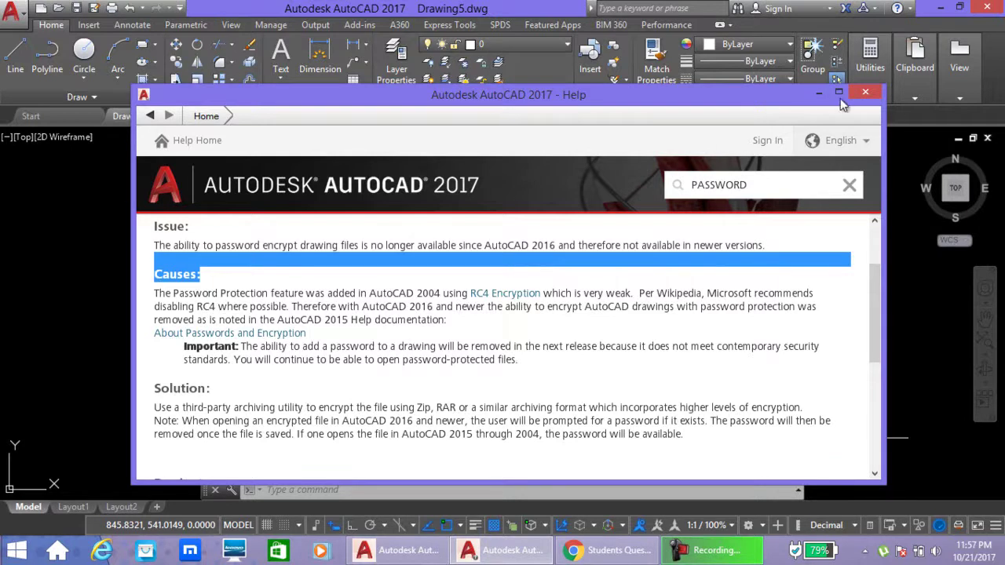
{"action": "left_click", "coordinate": [863, 95]}
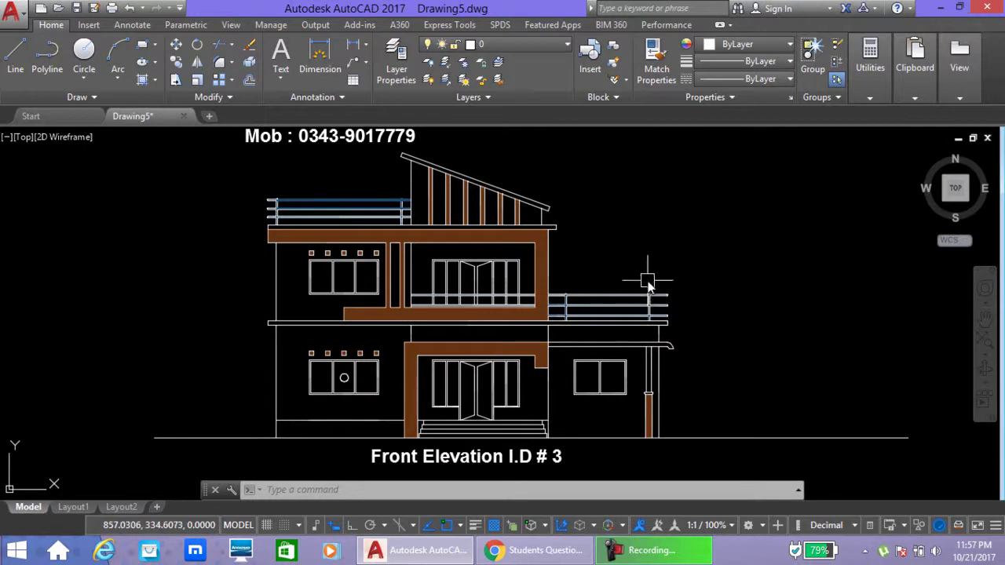
Save the house elevation as 007.dwg on the Desktop, then minimize AutoCAD.
{"action": "middle_click_drag", "start_coordinate": [647, 282], "coordinate": [491, 287]}
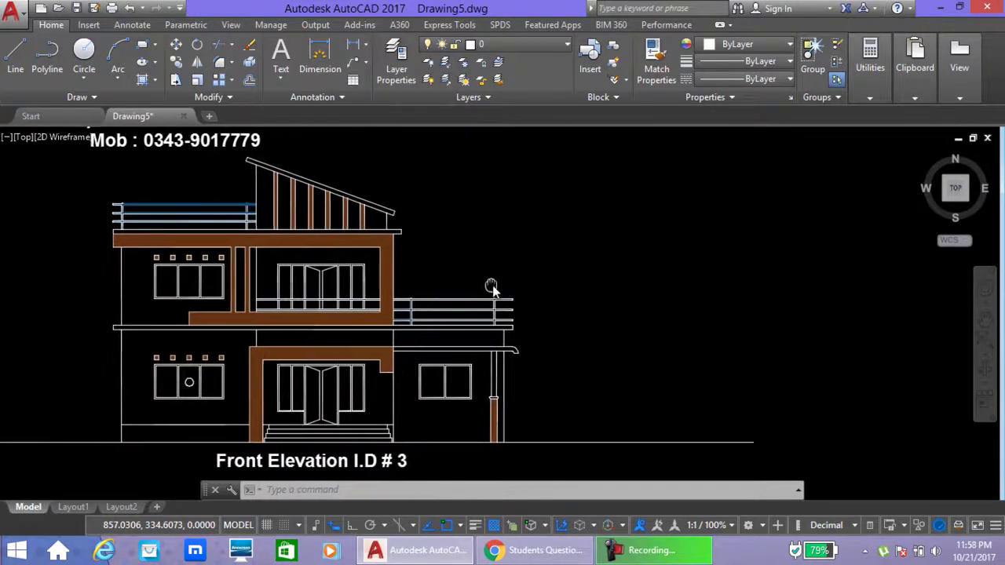
{"action": "mouse_move", "coordinate": [718, 333]}
{"action": "middle_mouse_down"}
{"action": "mouse_move", "coordinate": [834, 342]}
{"action": "mouse_move", "coordinate": [830, 351]}
{"action": "middle_mouse_up"}
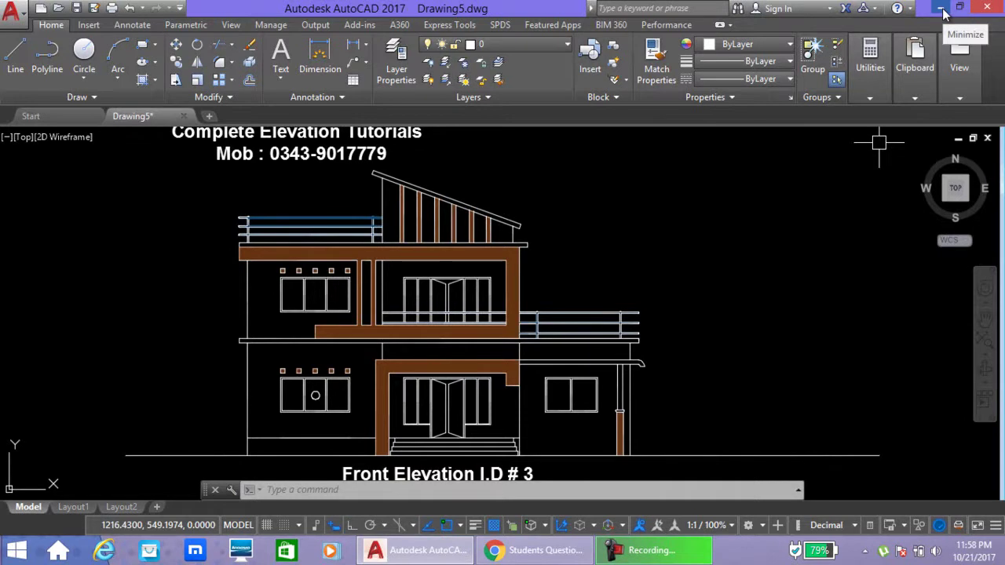
{"action": "scroll", "coordinate": [597, 198], "scroll_direction": "down", "scroll_amount": 2}
{"action": "middle_click_drag", "start_coordinate": [594, 201], "coordinate": [481, 270]}
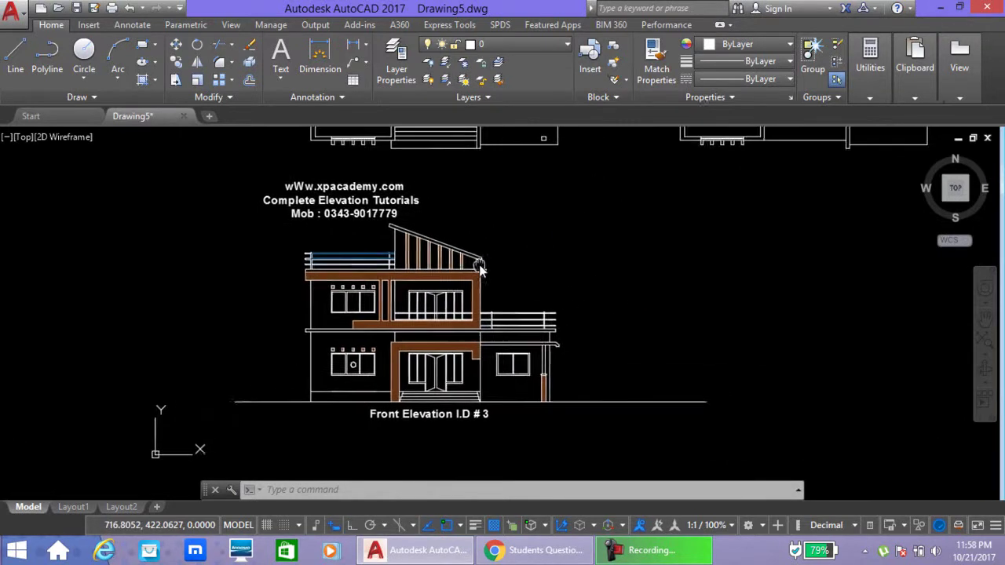
{"action": "scroll", "coordinate": [483, 249], "scroll_direction": "up", "scroll_amount": 2}
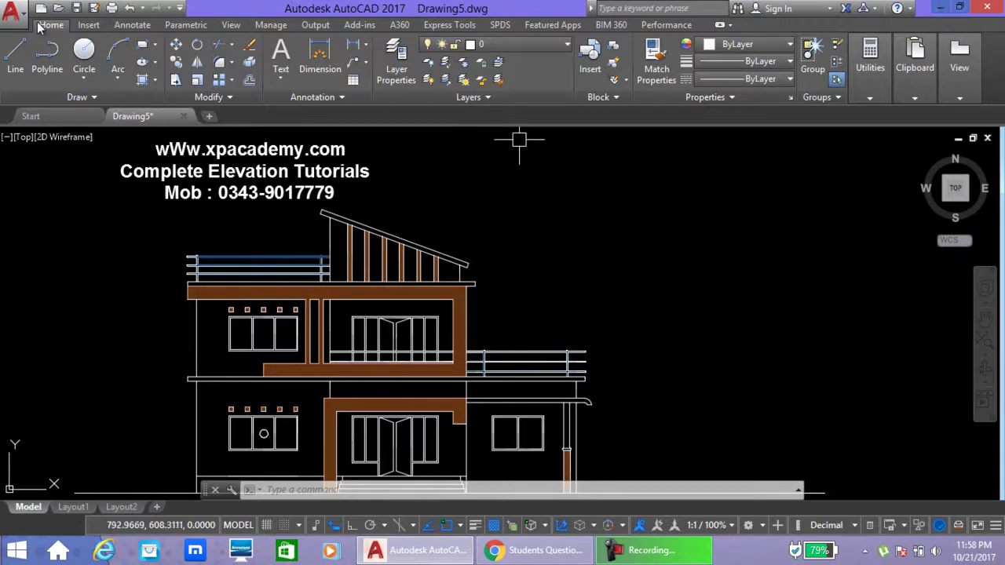
{"action": "left_click", "coordinate": [76, 8]}
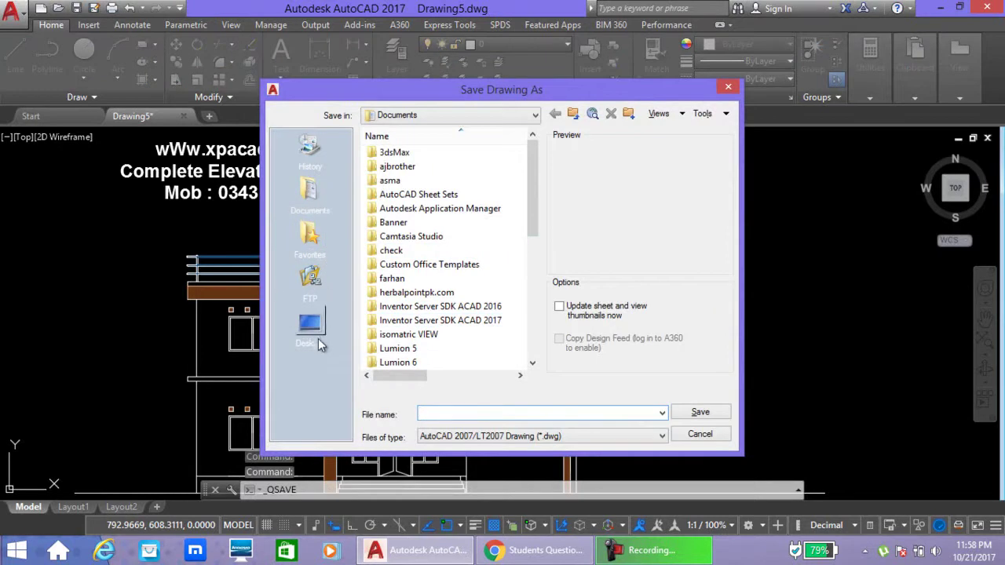
{"action": "left_click", "coordinate": [314, 334]}
{"action": "type", "text": "007"}
{"action": "key", "text": "Return"}
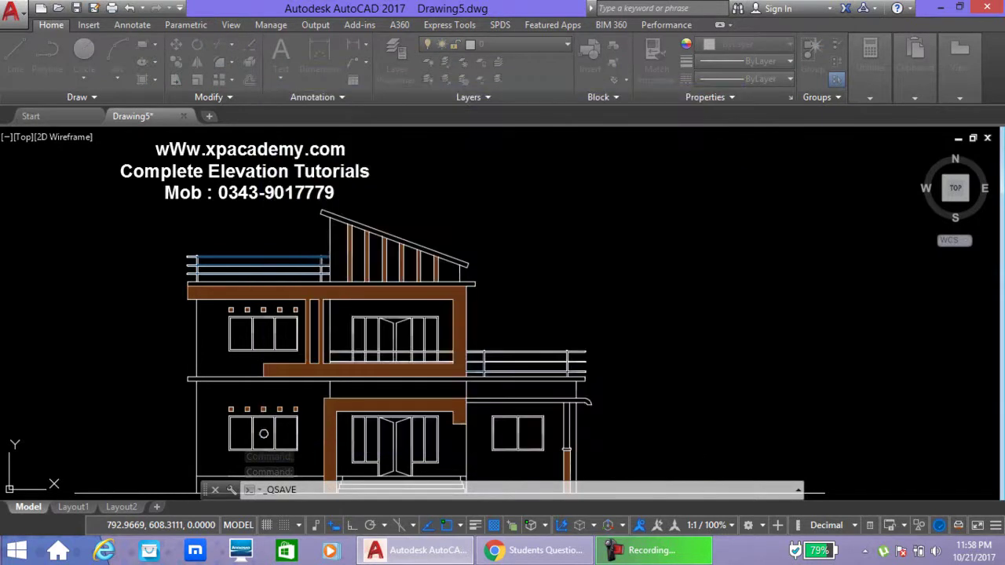
{"action": "key", "text": "super+d"}
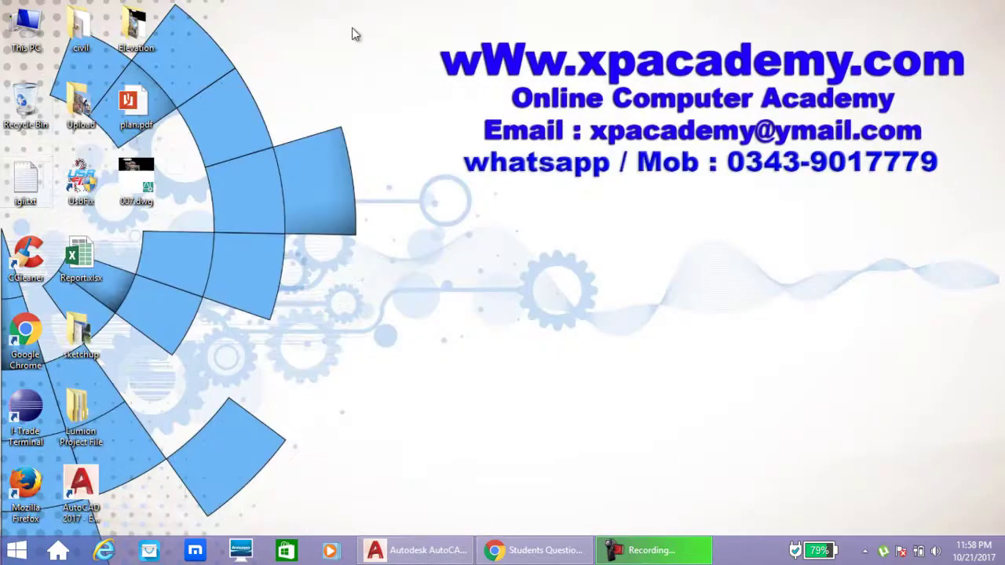
Try adding 007.dwg to 007.rar, close the file-in-use error, and reopen the file's context menu.
{"action": "right_click", "coordinate": [150, 182]}
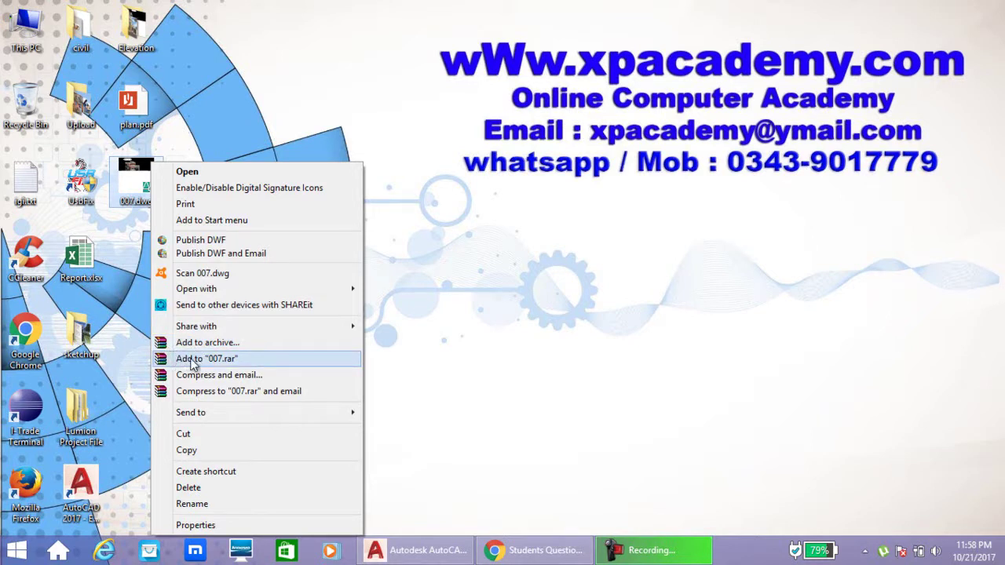
{"action": "left_click", "coordinate": [198, 359]}
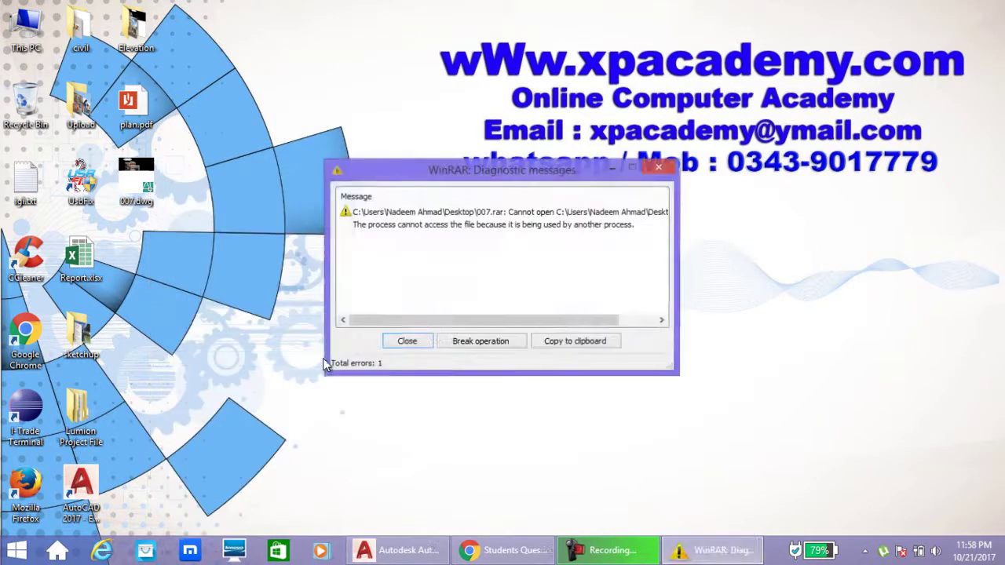
{"action": "left_click", "coordinate": [658, 169]}
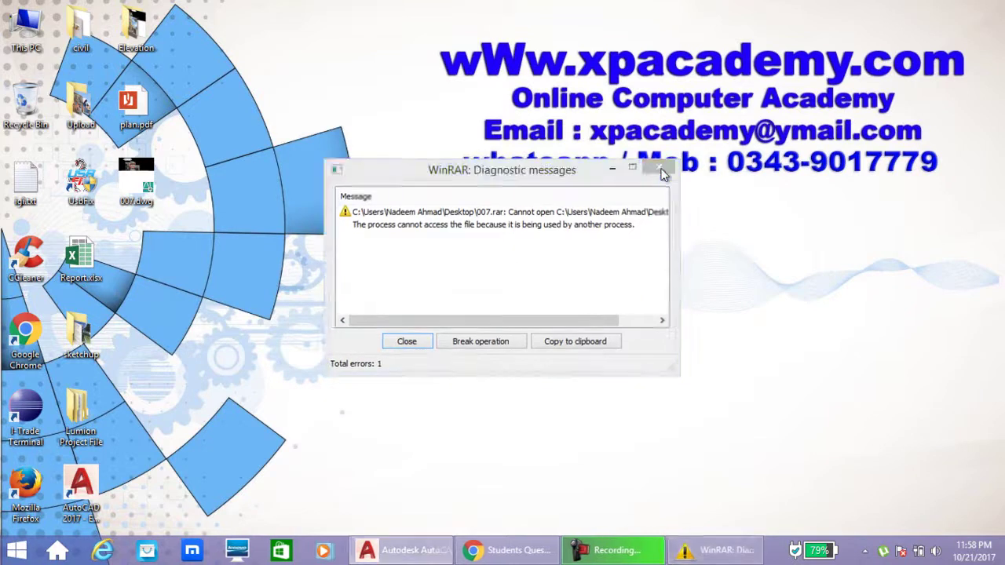
{"action": "right_click", "coordinate": [147, 191]}
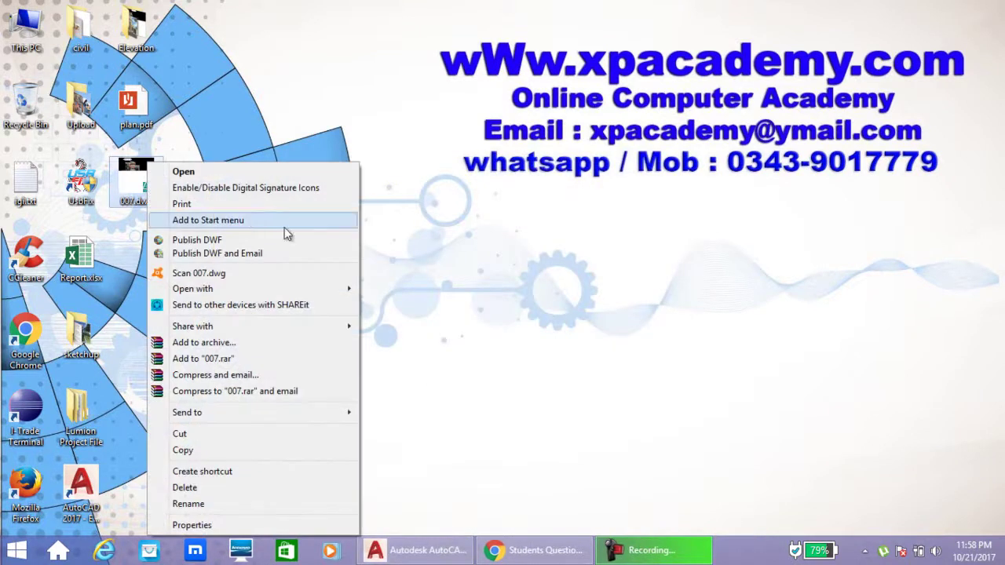
Try creating a password-protected WinRAR archive of 007.dwg with the password shown, then dismiss the error.
{"action": "left_click", "coordinate": [216, 345]}
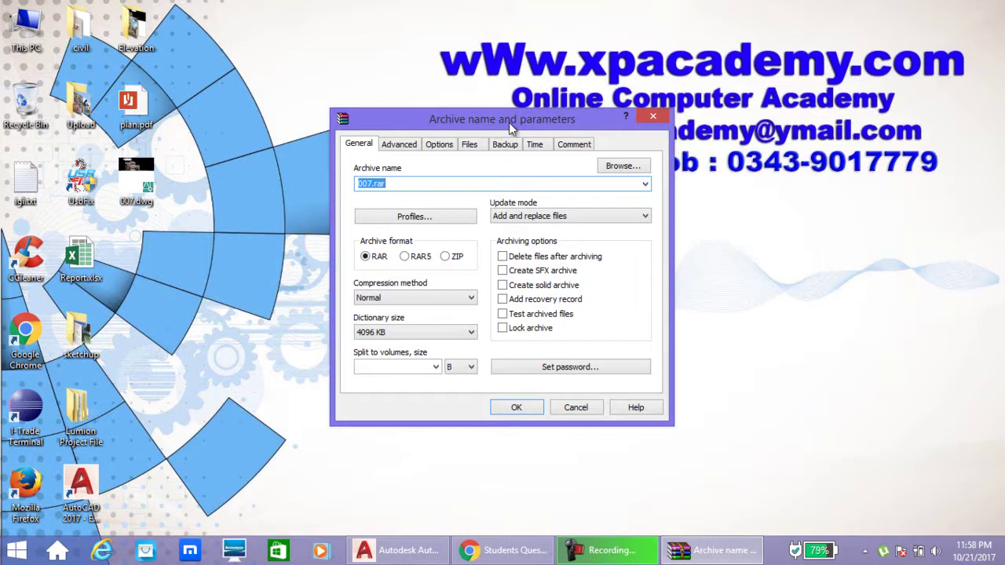
{"action": "left_click", "coordinate": [560, 369]}
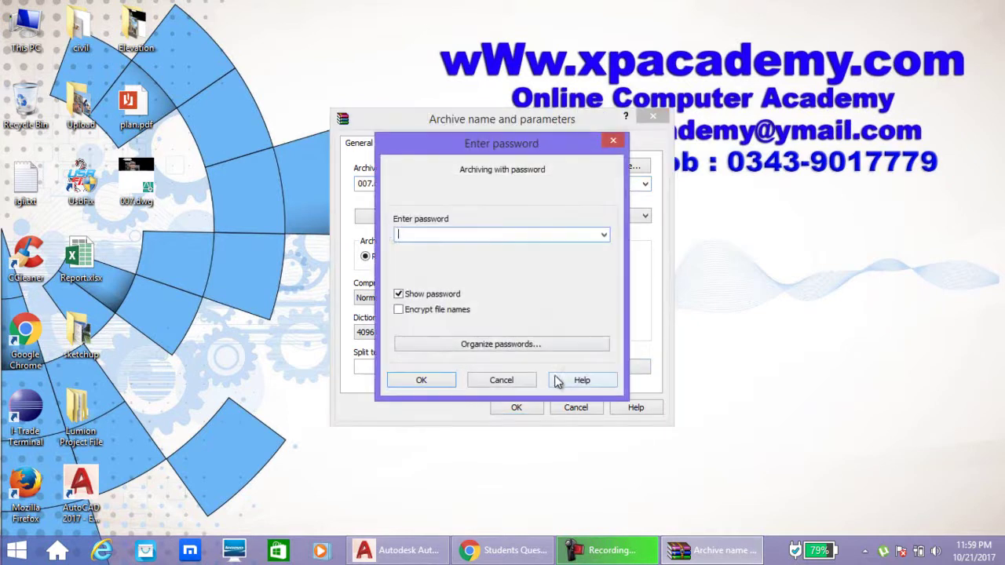
{"action": "left_click", "coordinate": [428, 295]}
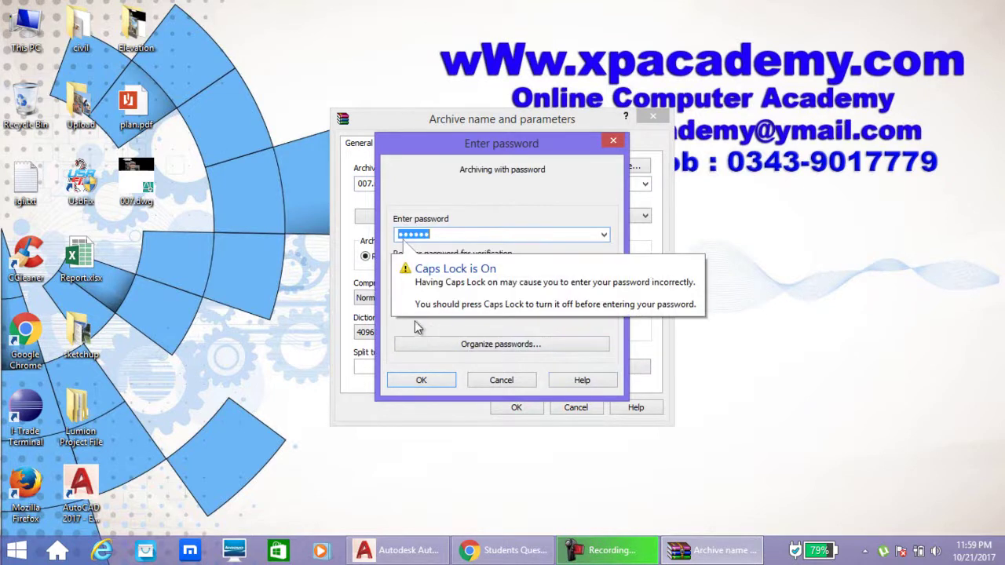
{"action": "left_click", "coordinate": [399, 296]}
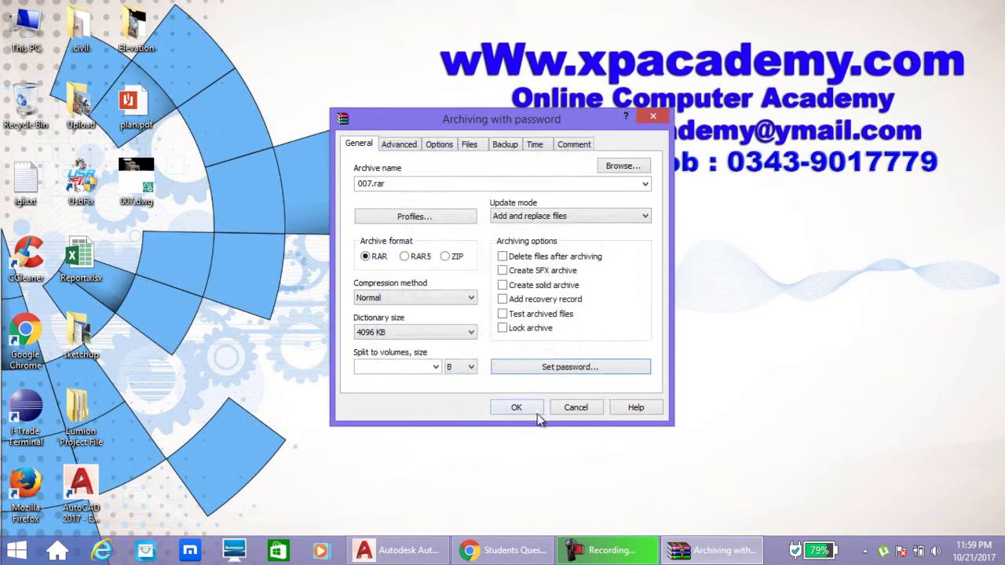
{"action": "left_click", "coordinate": [534, 409]}
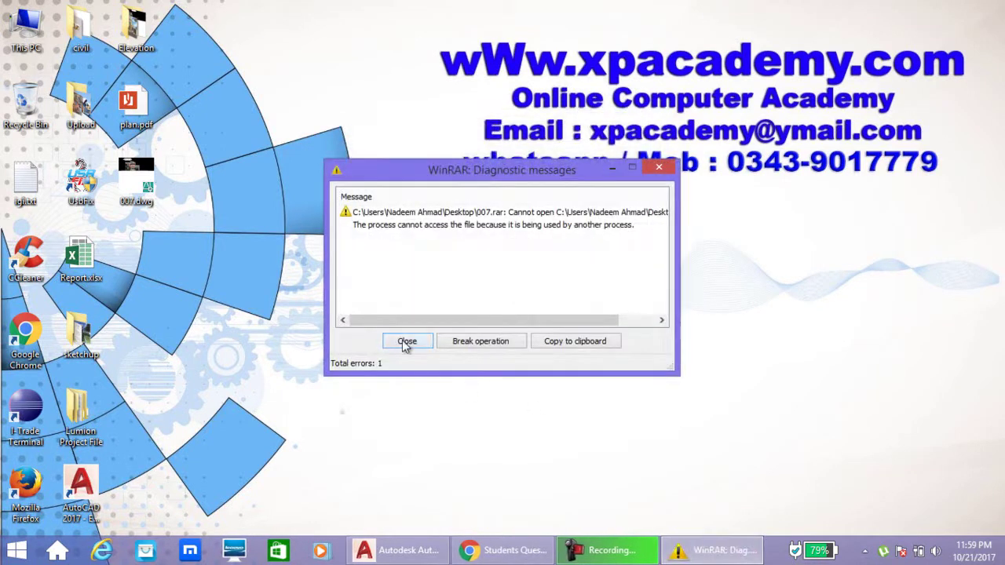
{"action": "left_click", "coordinate": [405, 341]}
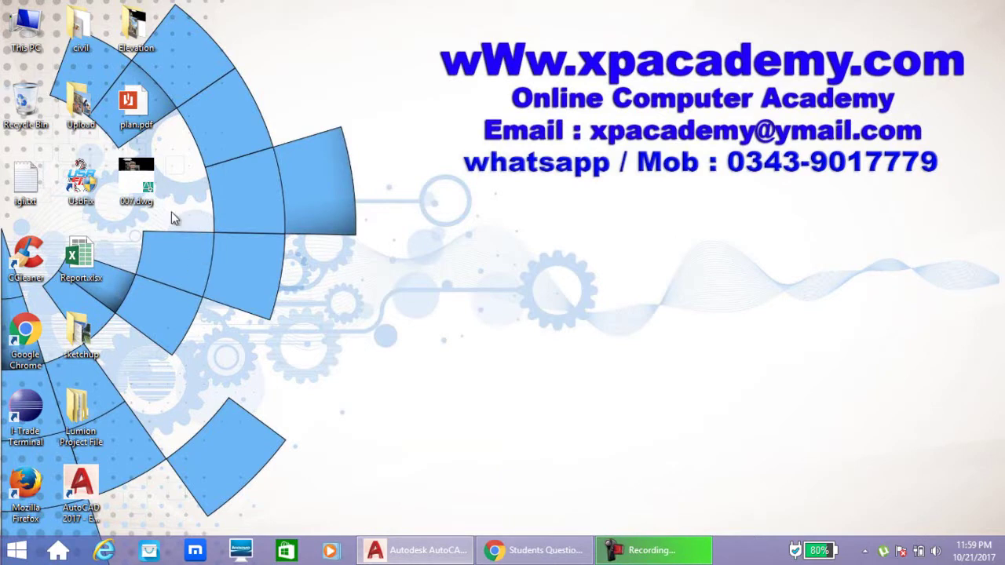
Open 007.dwg from the desktop and bring its AutoCAD window forward.
{"action": "double_click", "coordinate": [143, 184]}
{"action": "right_click", "coordinate": [144, 187]}
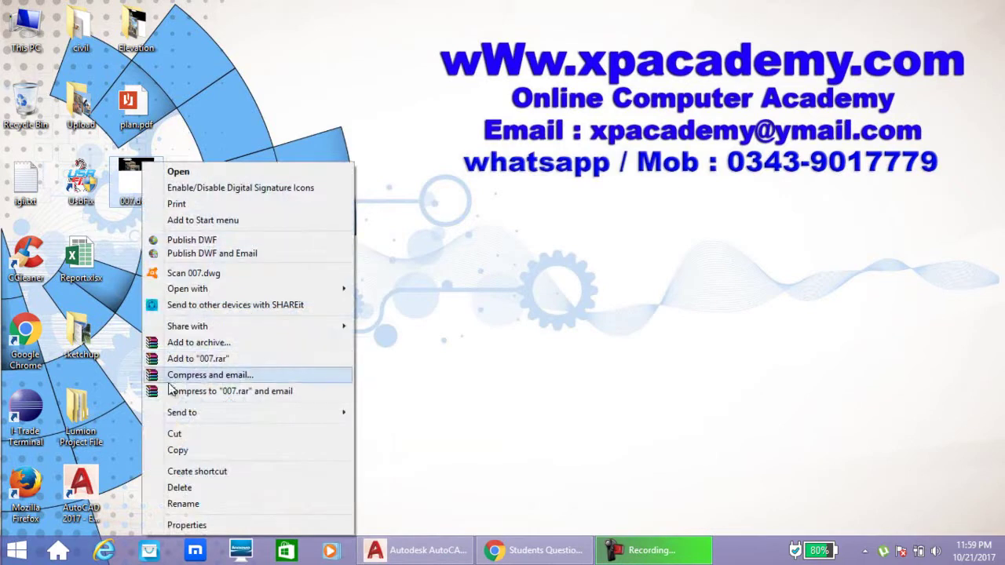
{"action": "left_click", "coordinate": [371, 330]}
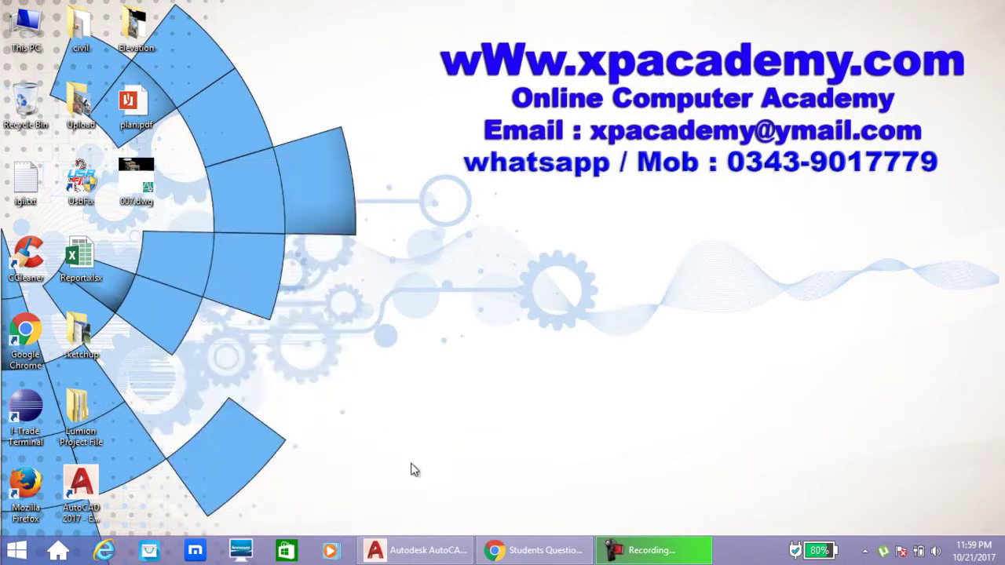
{"action": "left_click", "coordinate": [452, 552]}
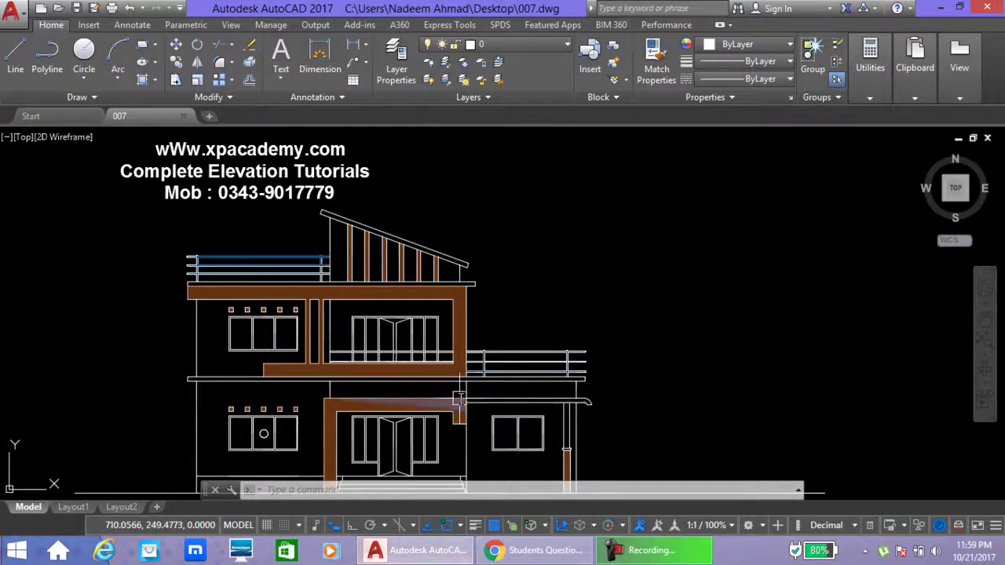
Pan and zoom around the 007.dwg house elevation, then switch to the Chrome question form.
{"action": "middle_click_drag", "start_coordinate": [459, 399], "coordinate": [543, 381]}
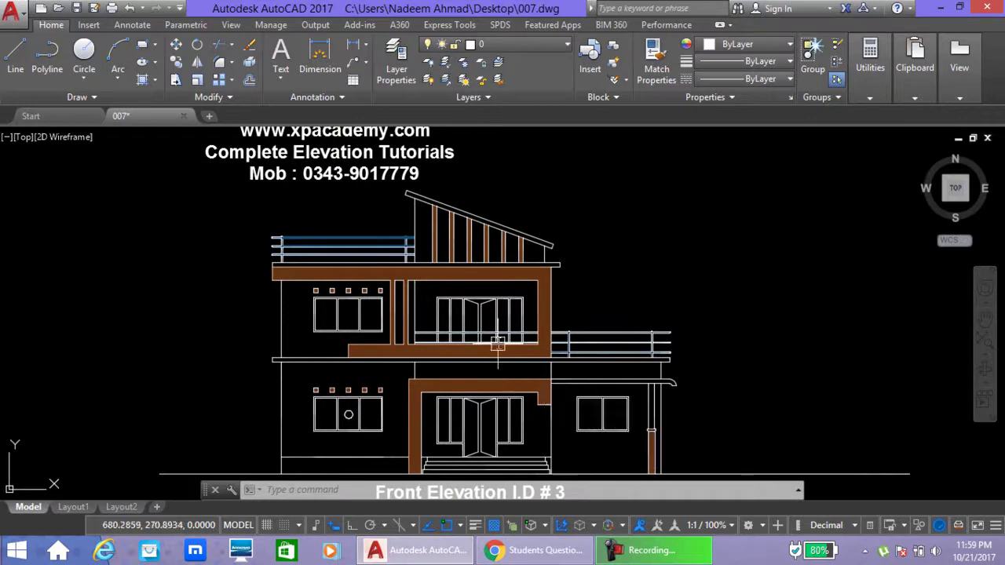
{"action": "scroll", "coordinate": [543, 380], "scroll_direction": "down", "scroll_amount": 2}
{"action": "middle_click_drag", "start_coordinate": [445, 347], "coordinate": [192, 336]}
{"action": "scroll", "coordinate": [390, 346], "scroll_direction": "up", "scroll_amount": 2}
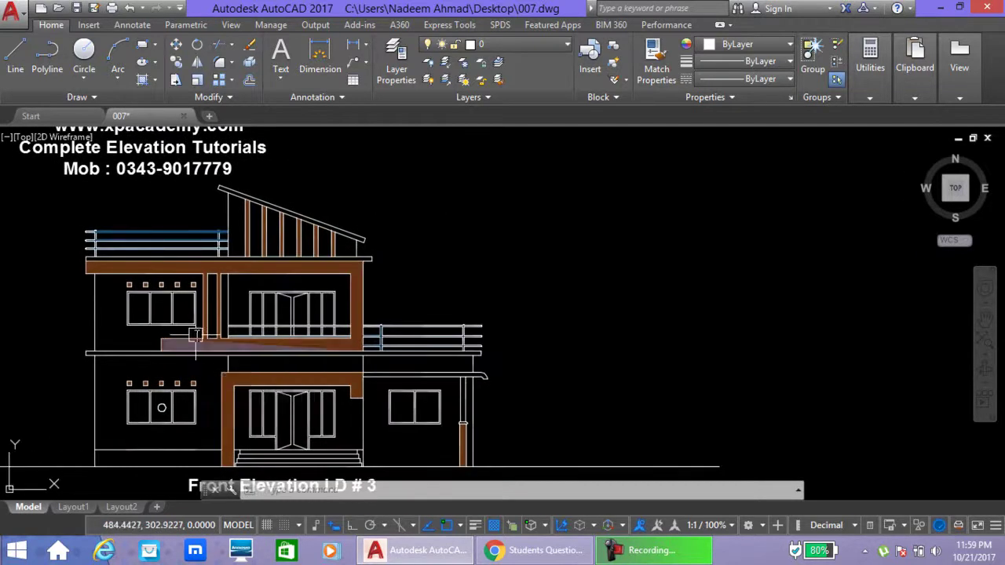
{"action": "scroll", "coordinate": [196, 338], "scroll_direction": "down", "scroll_amount": 2}
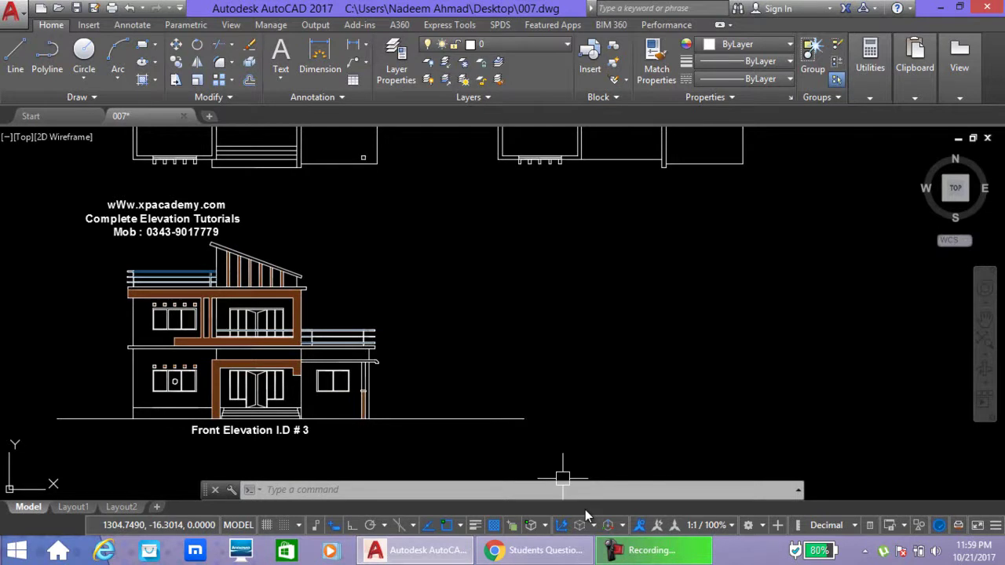
{"action": "left_click", "coordinate": [564, 559]}
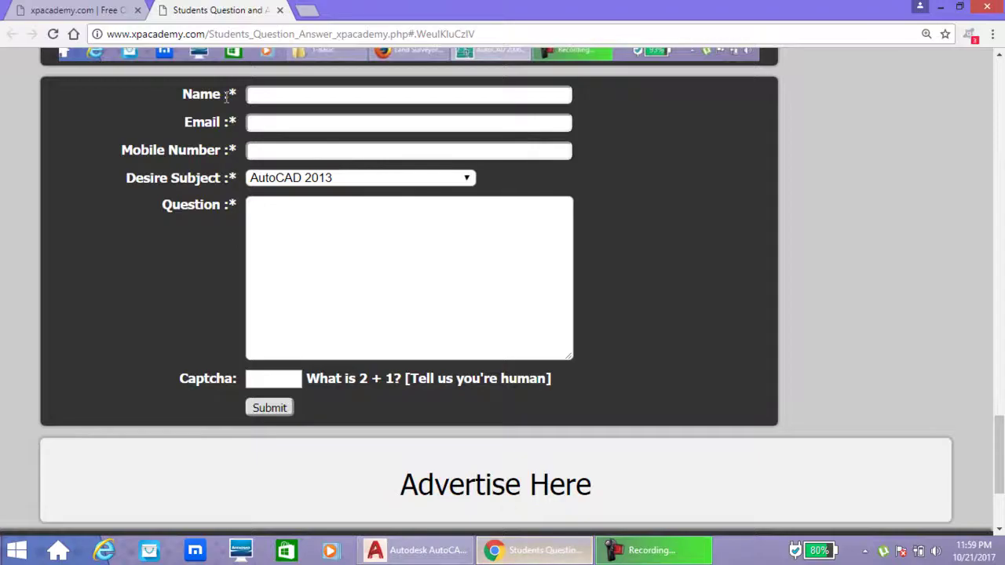
Switch to the xpacademy home page tab and scroll through its Video Tutorial DVD listings.
{"action": "left_click", "coordinate": [83, 10]}
{"action": "scroll", "coordinate": [634, 309], "scroll_direction": "up", "scroll_amount": 5}
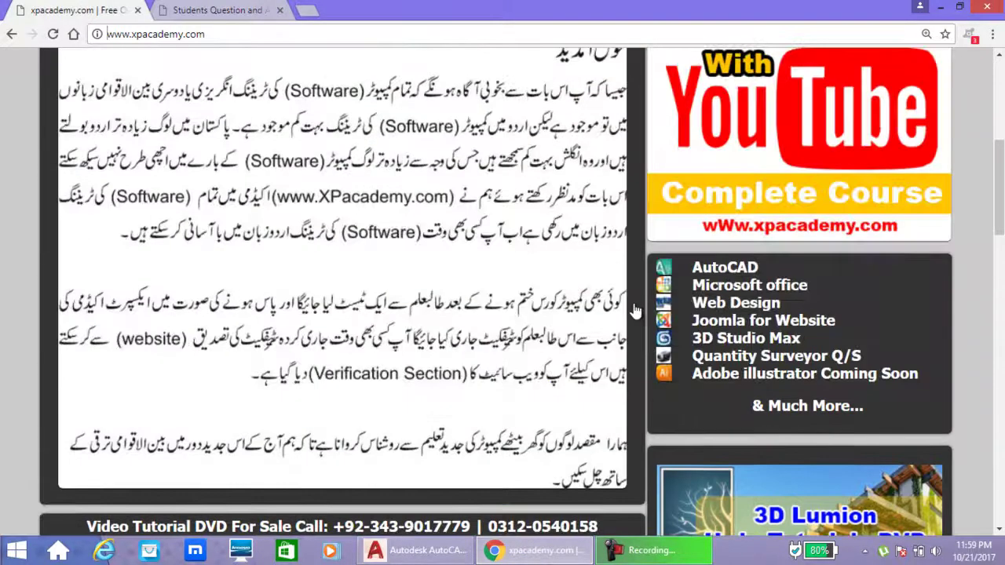
{"action": "scroll", "coordinate": [569, 303], "scroll_direction": "up", "scroll_amount": 4}
{"action": "scroll", "coordinate": [528, 294], "scroll_direction": "up", "scroll_amount": 2}
{"action": "scroll", "coordinate": [527, 295], "scroll_direction": "down", "scroll_amount": 2}
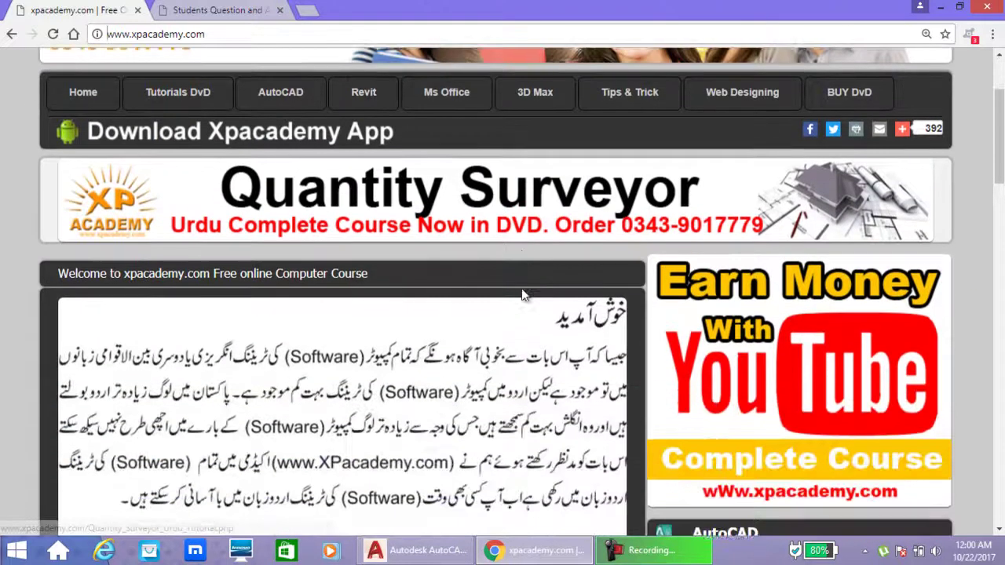
{"action": "scroll", "coordinate": [291, 251], "scroll_direction": "down", "scroll_amount": 5}
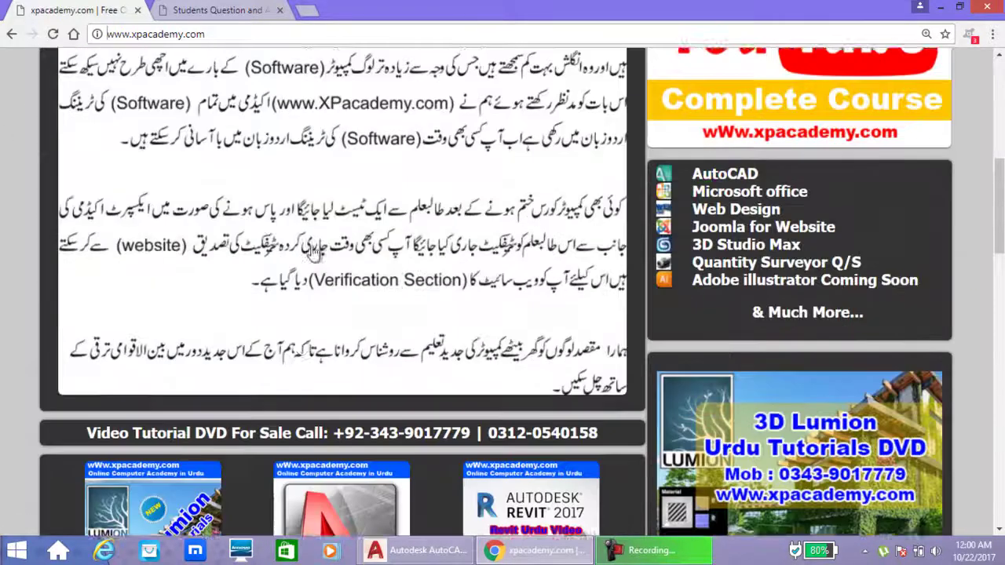
{"action": "scroll", "coordinate": [270, 297], "scroll_direction": "down", "scroll_amount": 3}
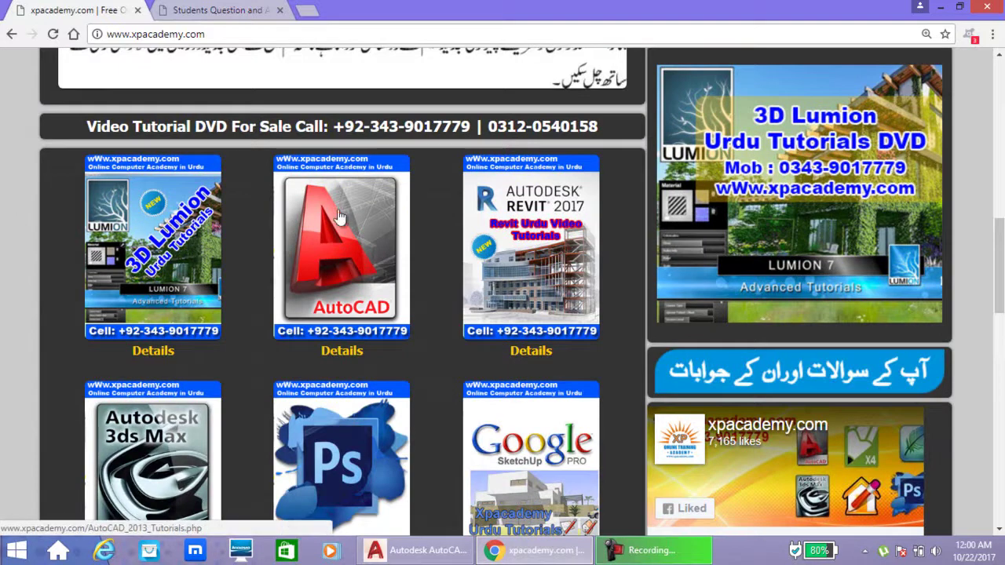
{"action": "scroll", "coordinate": [589, 318], "scroll_direction": "down", "scroll_amount": 2}
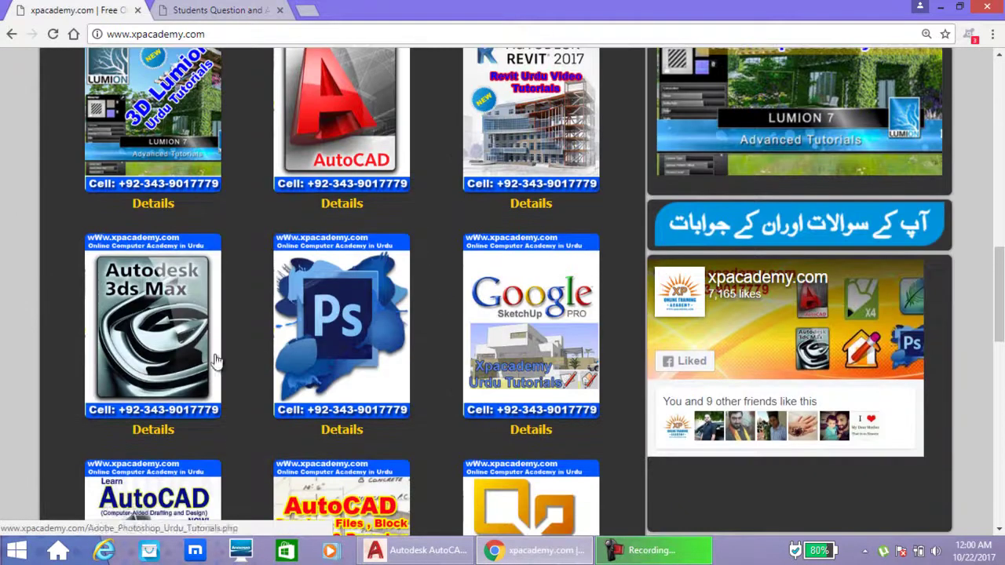
{"action": "scroll", "coordinate": [519, 349], "scroll_direction": "down", "scroll_amount": 2}
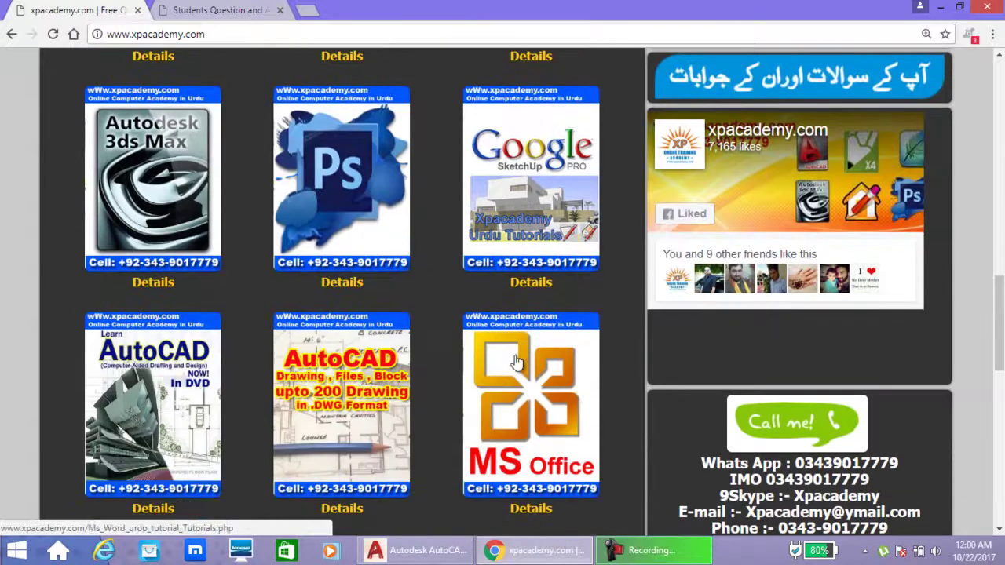
{"action": "scroll", "coordinate": [198, 366], "scroll_direction": "down", "scroll_amount": 2}
{"action": "scroll", "coordinate": [204, 363], "scroll_direction": "down", "scroll_amount": 2}
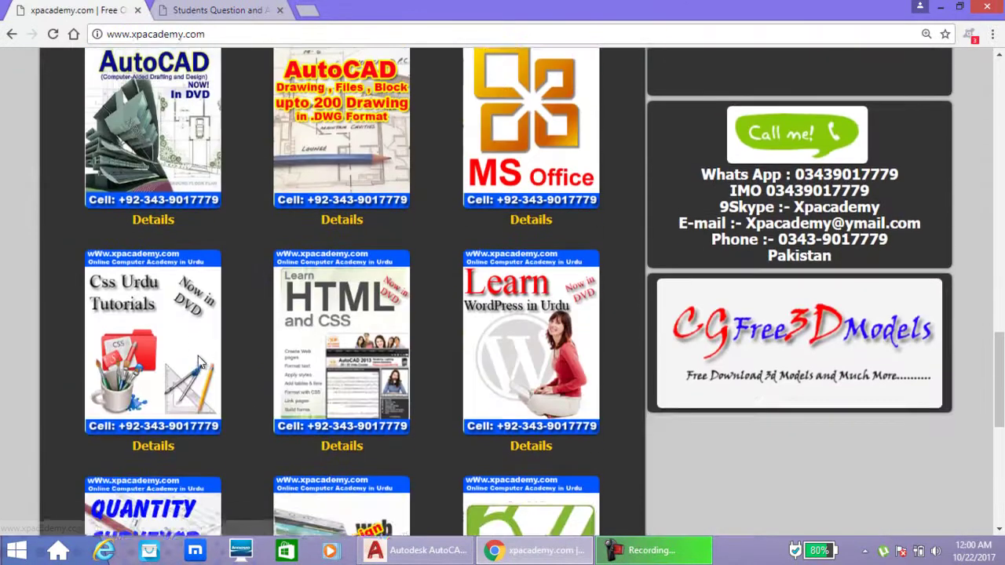
{"action": "scroll", "coordinate": [223, 349], "scroll_direction": "down", "scroll_amount": 2}
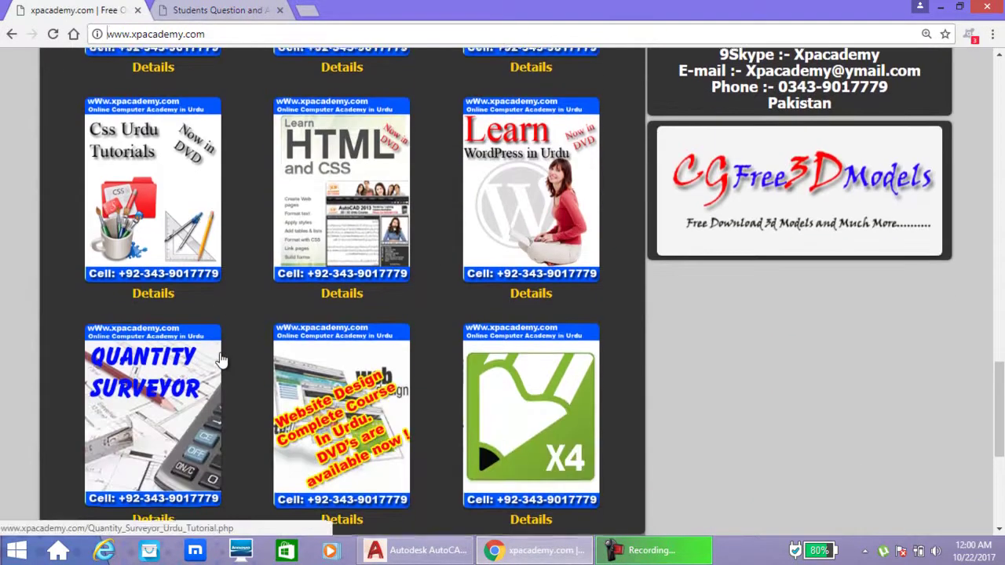
{"action": "scroll", "coordinate": [224, 357], "scroll_direction": "down", "scroll_amount": 3}
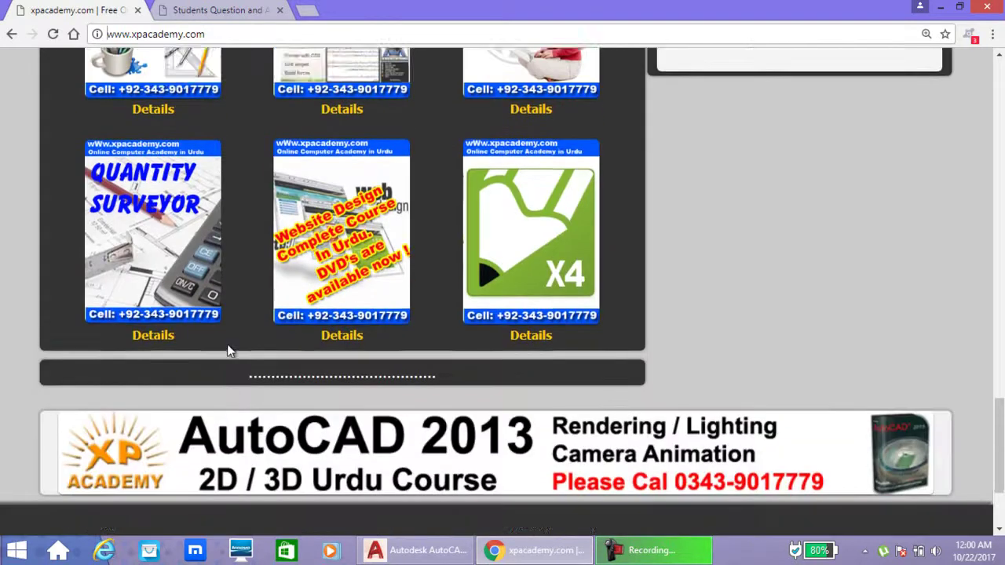
{"action": "scroll", "coordinate": [227, 353], "scroll_direction": "up", "scroll_amount": 4}
{"action": "scroll", "coordinate": [223, 334], "scroll_direction": "up", "scroll_amount": 3}
{"action": "scroll", "coordinate": [221, 339], "scroll_direction": "up", "scroll_amount": 4}
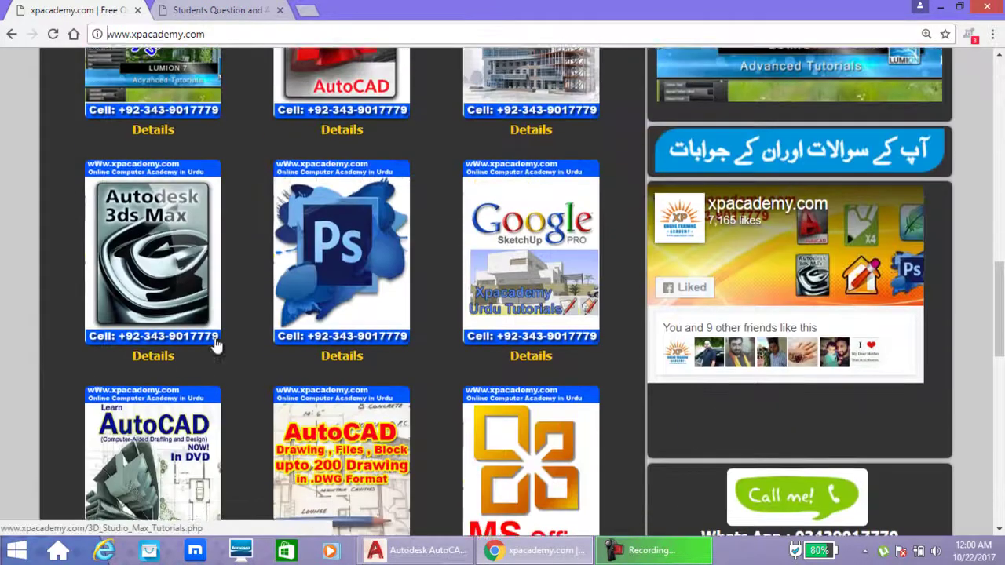
{"action": "scroll", "coordinate": [216, 344], "scroll_direction": "up", "scroll_amount": 2}
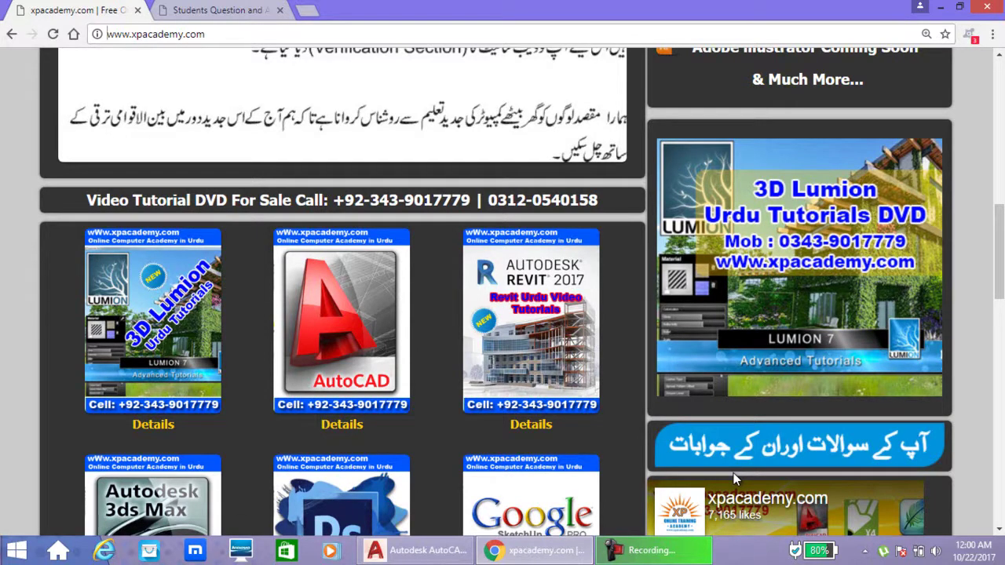
Open the Students Question and Answer page in a new tab and scroll down to the form's Name field.
{"action": "left_click", "coordinate": [796, 449]}
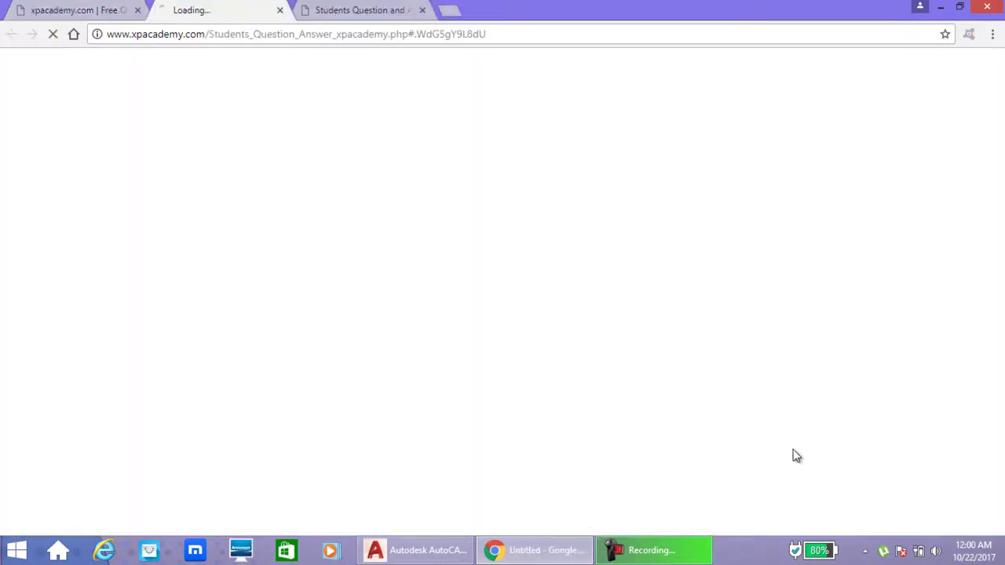
{"action": "left_click", "coordinate": [348, 9]}
{"action": "scroll", "coordinate": [359, 240], "scroll_direction": "up", "scroll_amount": 5}
{"action": "scroll", "coordinate": [358, 240], "scroll_direction": "up", "scroll_amount": 2}
{"action": "scroll", "coordinate": [358, 240], "scroll_direction": "up", "scroll_amount": 3}
{"action": "scroll", "coordinate": [358, 240], "scroll_direction": "up", "scroll_amount": 5}
{"action": "scroll", "coordinate": [358, 240], "scroll_direction": "up", "scroll_amount": 2}
{"action": "scroll", "coordinate": [252, 244], "scroll_direction": "down", "scroll_amount": 3}
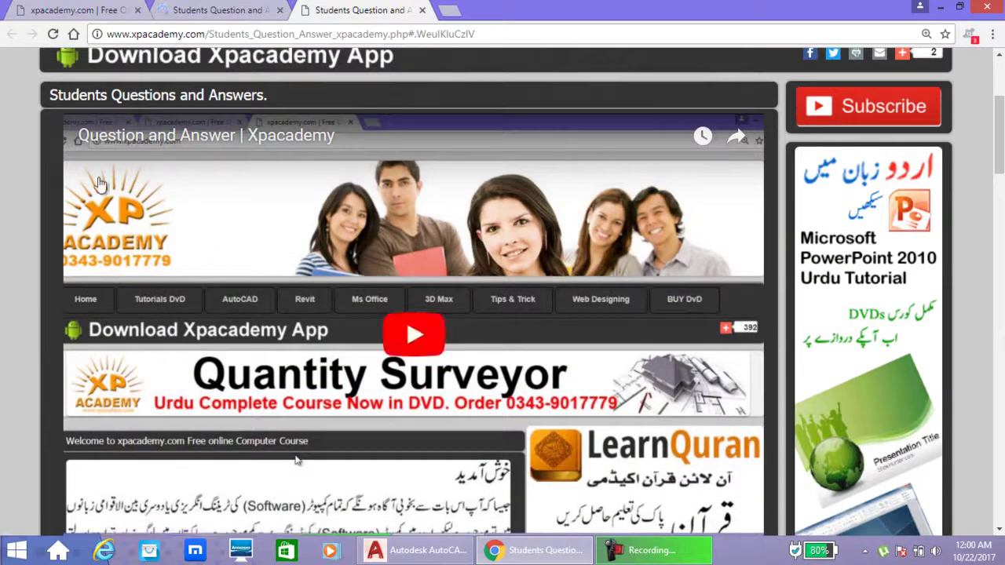
{"action": "scroll", "coordinate": [295, 461], "scroll_direction": "down", "scroll_amount": 3}
{"action": "scroll", "coordinate": [295, 461], "scroll_direction": "down", "scroll_amount": 3}
{"action": "scroll", "coordinate": [295, 461], "scroll_direction": "down", "scroll_amount": 2}
{"action": "scroll", "coordinate": [104, 141], "scroll_direction": "down", "scroll_amount": 5}
{"action": "scroll", "coordinate": [104, 142], "scroll_direction": "up", "scroll_amount": 2}
{"action": "scroll", "coordinate": [104, 142], "scroll_direction": "down", "scroll_amount": 1}
{"action": "scroll", "coordinate": [104, 145], "scroll_direction": "down", "scroll_amount": 6}
{"action": "scroll", "coordinate": [106, 152], "scroll_direction": "down", "scroll_amount": 5}
{"action": "scroll", "coordinate": [111, 167], "scroll_direction": "down", "scroll_amount": 7}
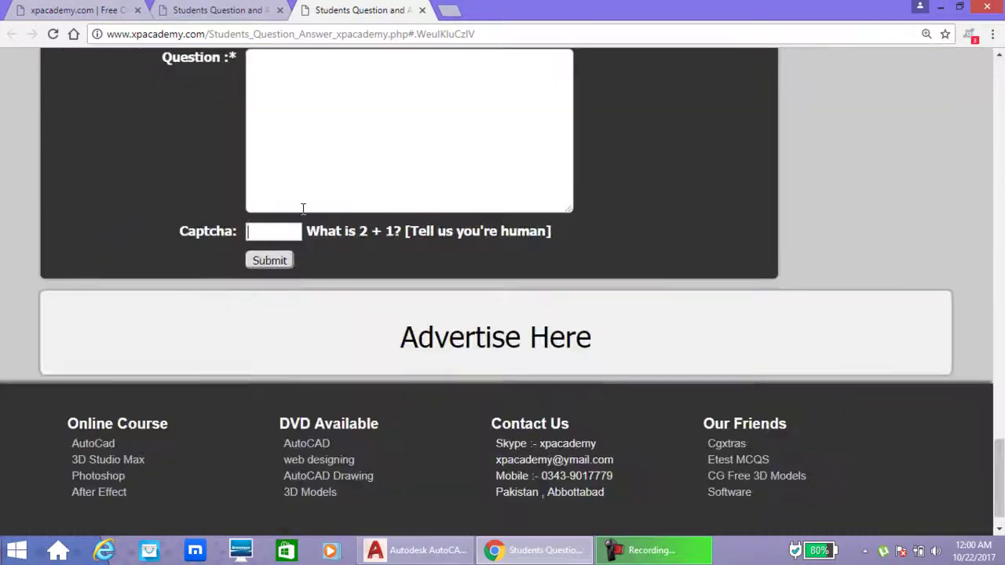
{"action": "scroll", "coordinate": [290, 207], "scroll_direction": "up", "scroll_amount": 3}
{"action": "left_click", "coordinate": [307, 170]}
Choose Ms Word 2010 as the question form's Desire Subject.
{"action": "left_click", "coordinate": [289, 200]}
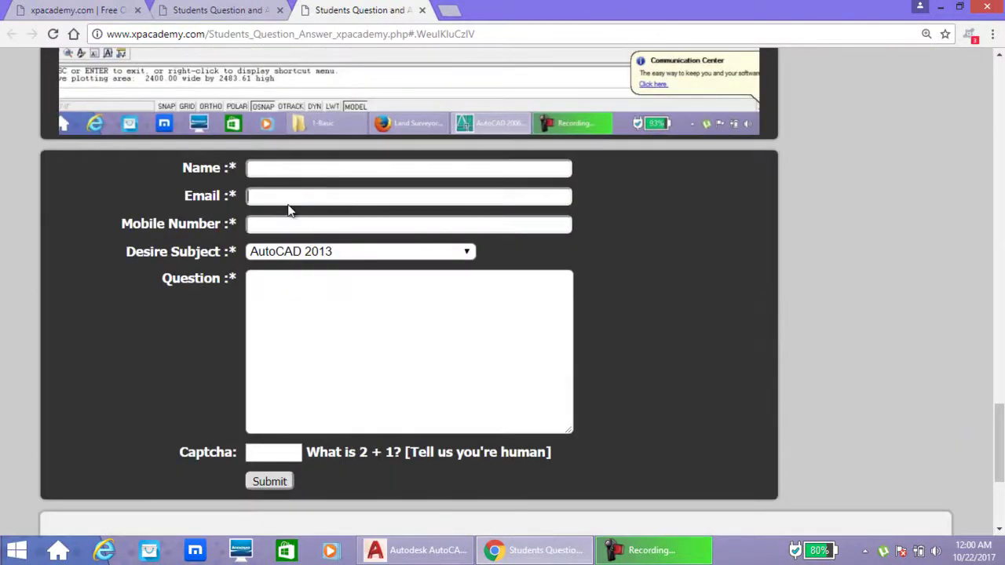
{"action": "left_click", "coordinate": [281, 253]}
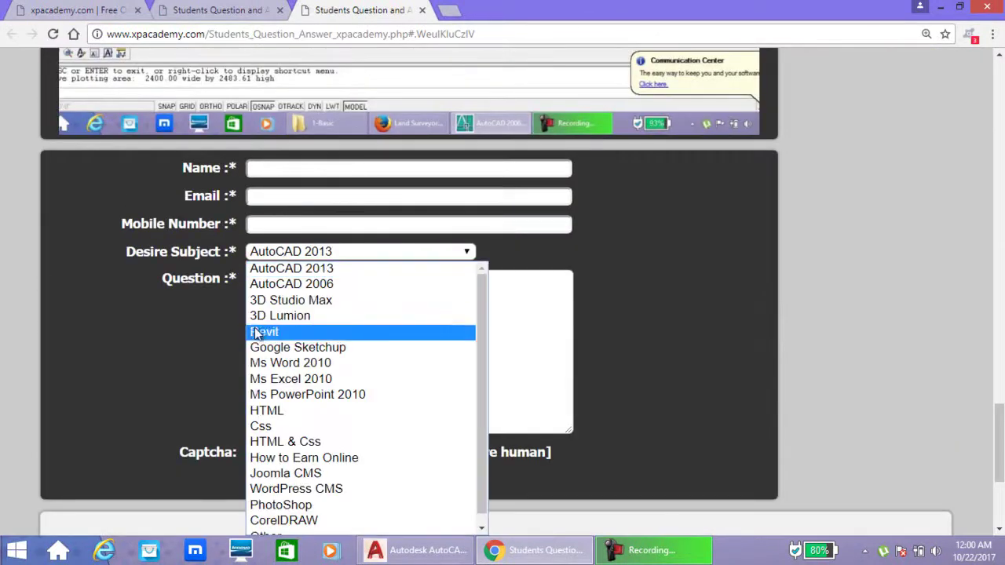
{"action": "left_click", "coordinate": [330, 365]}
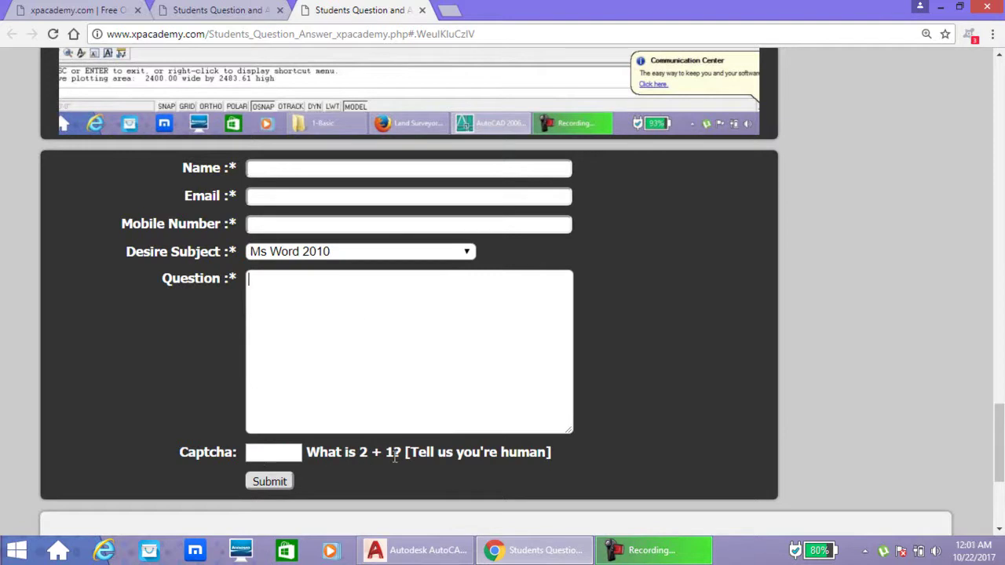
Answer the 2 + 1 captcha with 3 and return to the other Q&A tab.
{"action": "left_click_drag", "start_coordinate": [396, 457], "coordinate": [369, 458]}
{"action": "left_click_drag", "start_coordinate": [396, 457], "coordinate": [358, 459]}
{"action": "left_click", "coordinate": [295, 456]}
{"action": "type", "text": "3"}
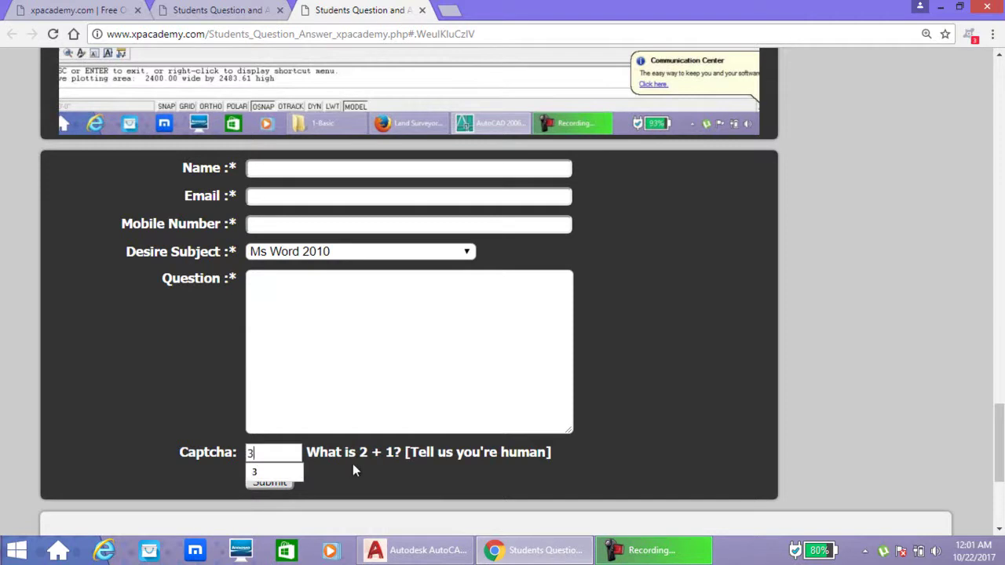
{"action": "left_click", "coordinate": [353, 468]}
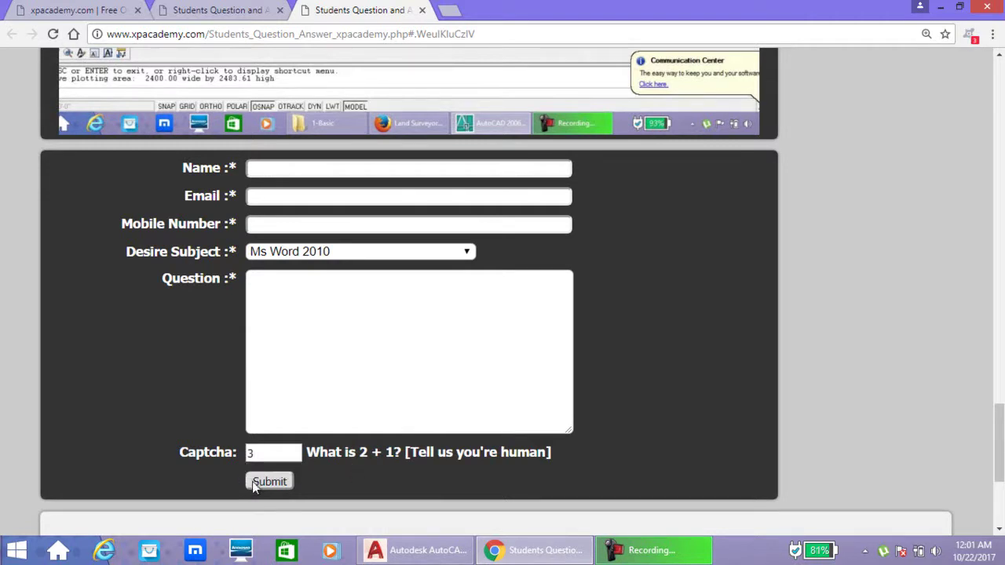
{"action": "left_click", "coordinate": [239, 14]}
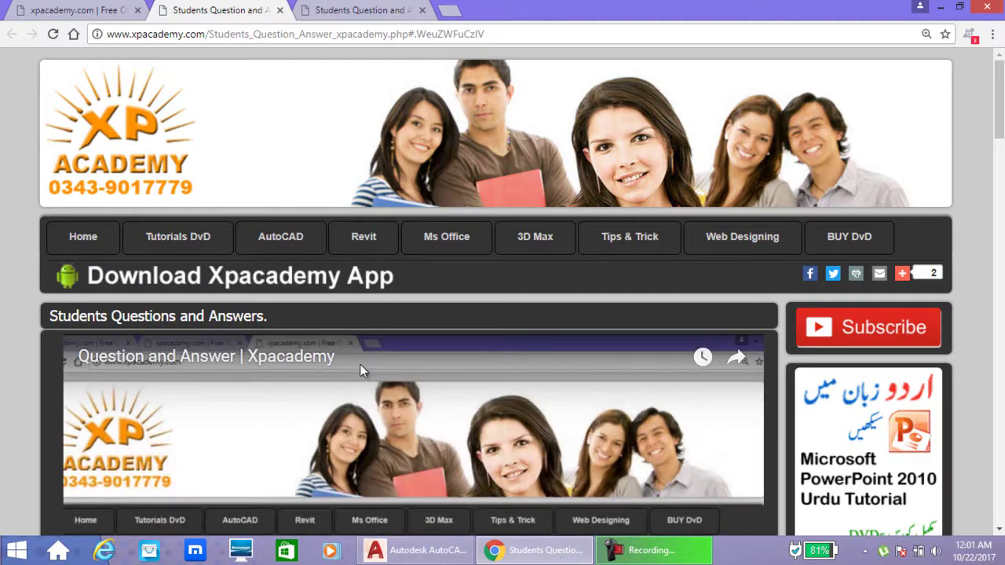
Scroll through the Students Questions page, then minimize Chrome to reveal 007.dwg in AutoCAD.
{"action": "scroll", "coordinate": [361, 382], "scroll_direction": "down", "scroll_amount": 1}
{"action": "scroll", "coordinate": [361, 390], "scroll_direction": "down", "scroll_amount": 1}
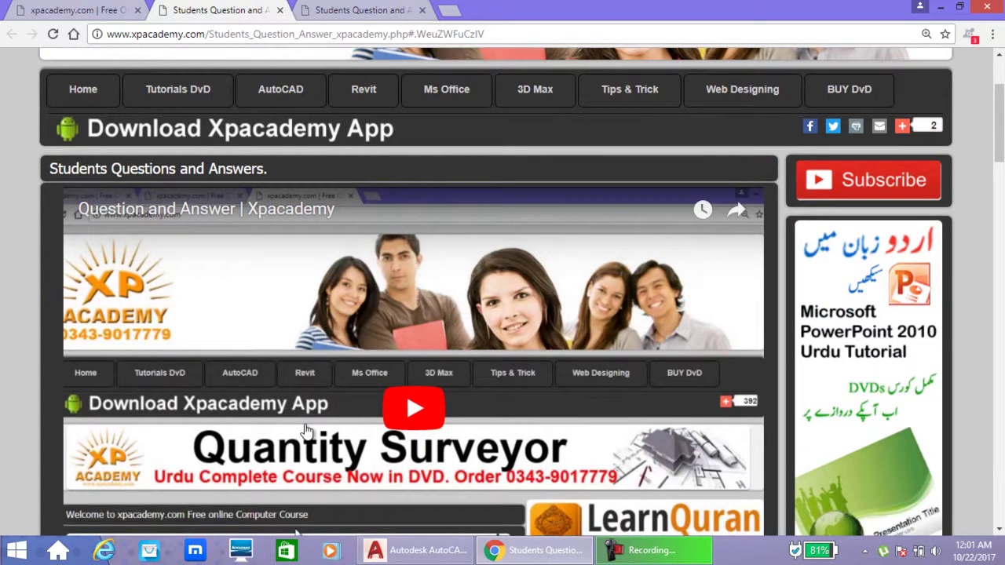
{"action": "scroll", "coordinate": [307, 431], "scroll_direction": "down", "scroll_amount": 1}
{"action": "scroll", "coordinate": [306, 432], "scroll_direction": "down", "scroll_amount": 1}
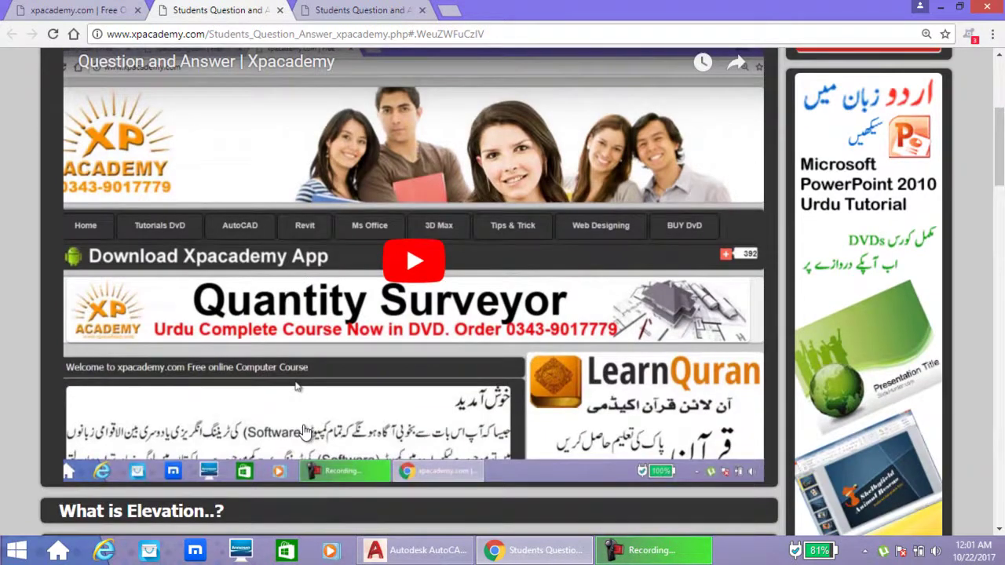
{"action": "scroll", "coordinate": [305, 432], "scroll_direction": "down", "scroll_amount": 1}
{"action": "scroll", "coordinate": [305, 432], "scroll_direction": "up", "scroll_amount": 1}
{"action": "scroll", "coordinate": [304, 432], "scroll_direction": "up", "scroll_amount": 1}
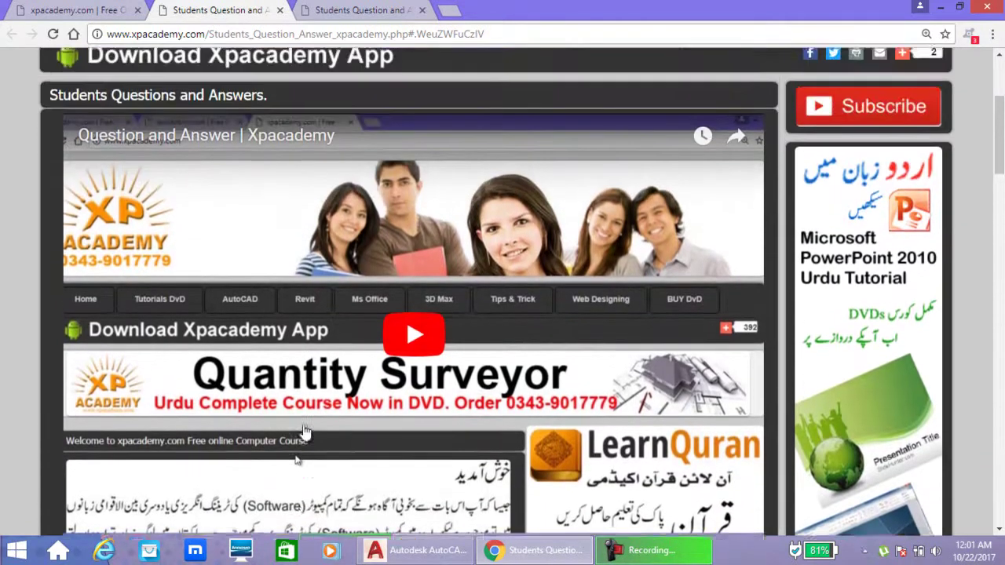
{"action": "scroll", "coordinate": [305, 432], "scroll_direction": "up", "scroll_amount": 1}
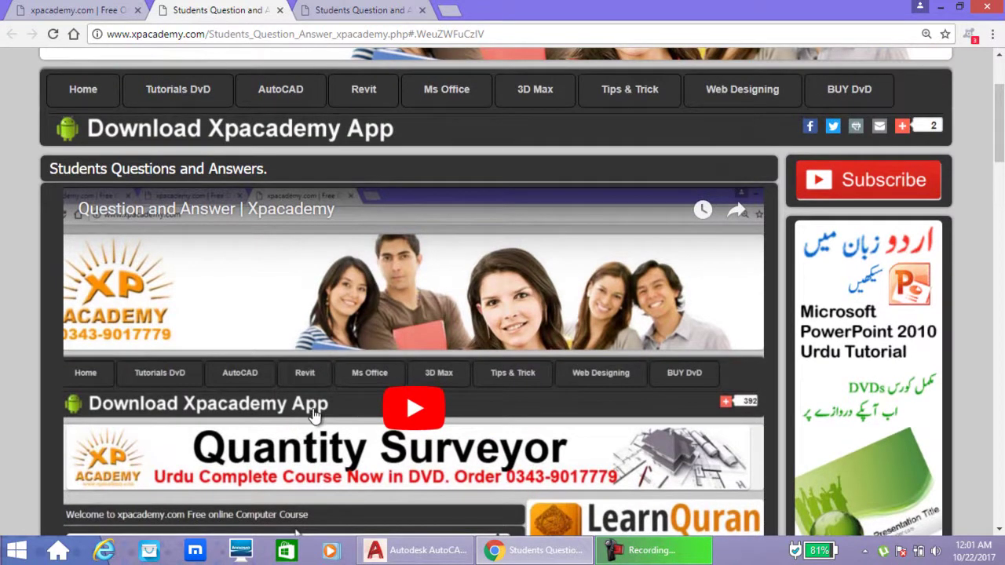
{"action": "scroll", "coordinate": [312, 417], "scroll_direction": "down", "scroll_amount": 1}
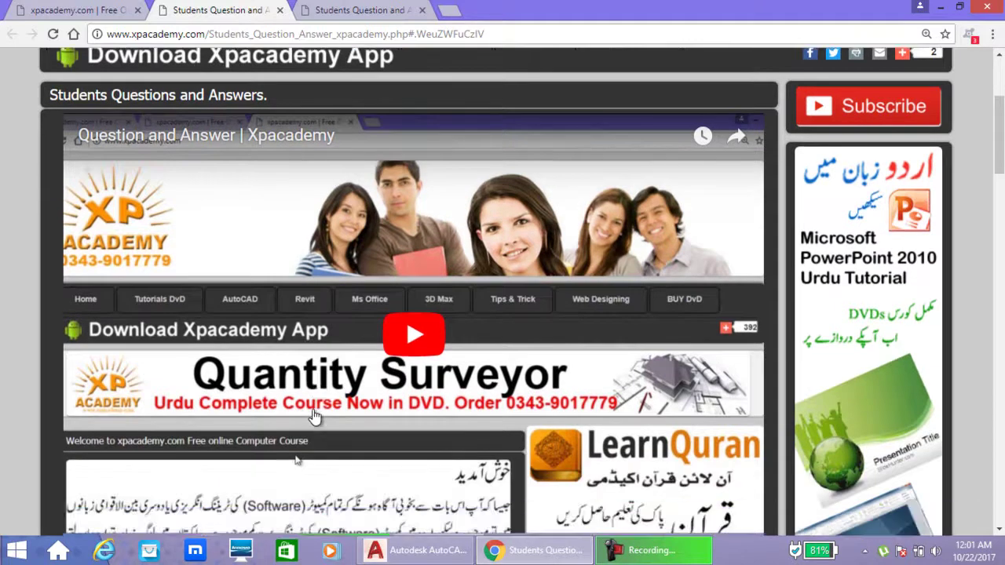
{"action": "scroll", "coordinate": [313, 416], "scroll_direction": "down", "scroll_amount": 2}
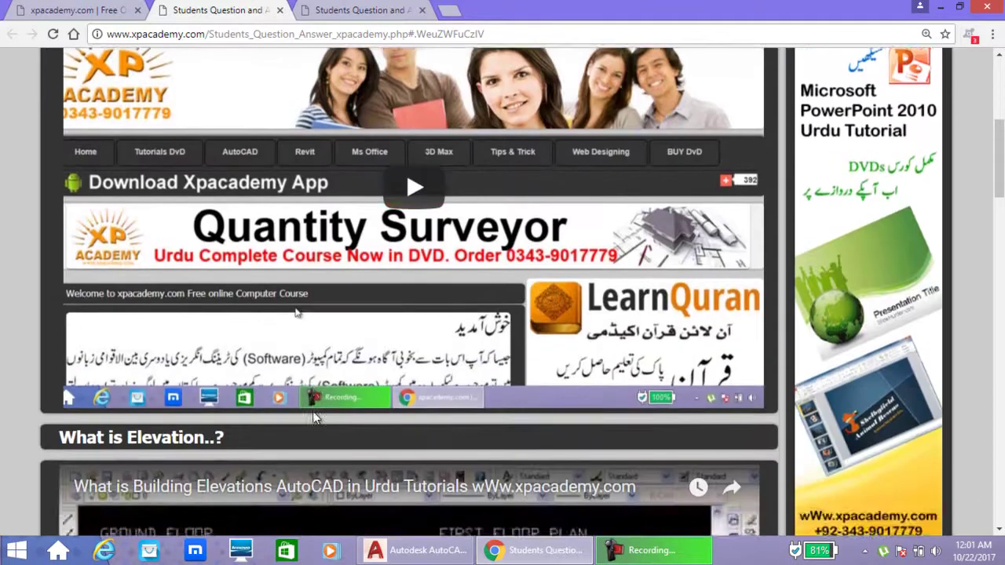
{"action": "scroll", "coordinate": [314, 415], "scroll_direction": "up", "scroll_amount": 3}
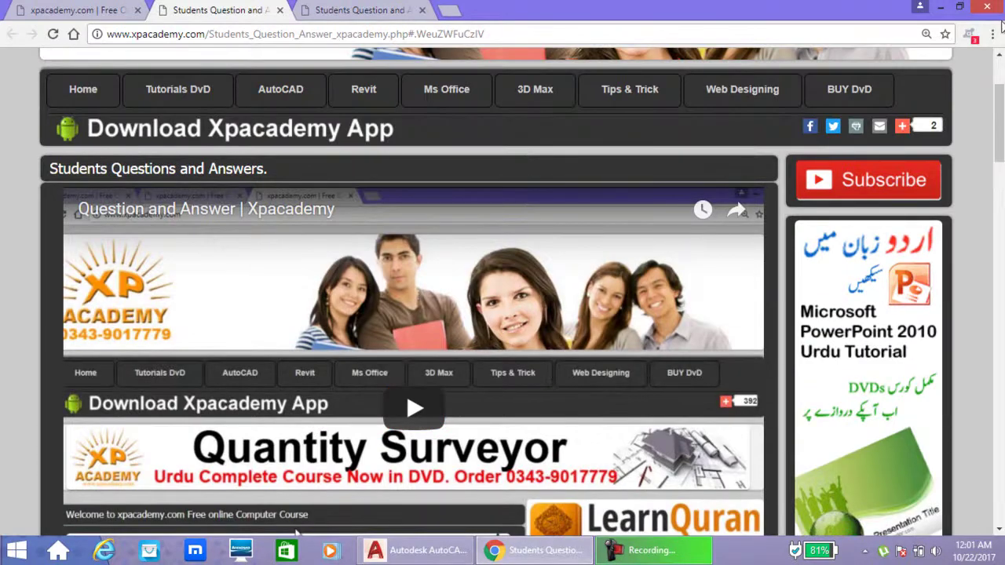
{"action": "left_click", "coordinate": [941, 8]}
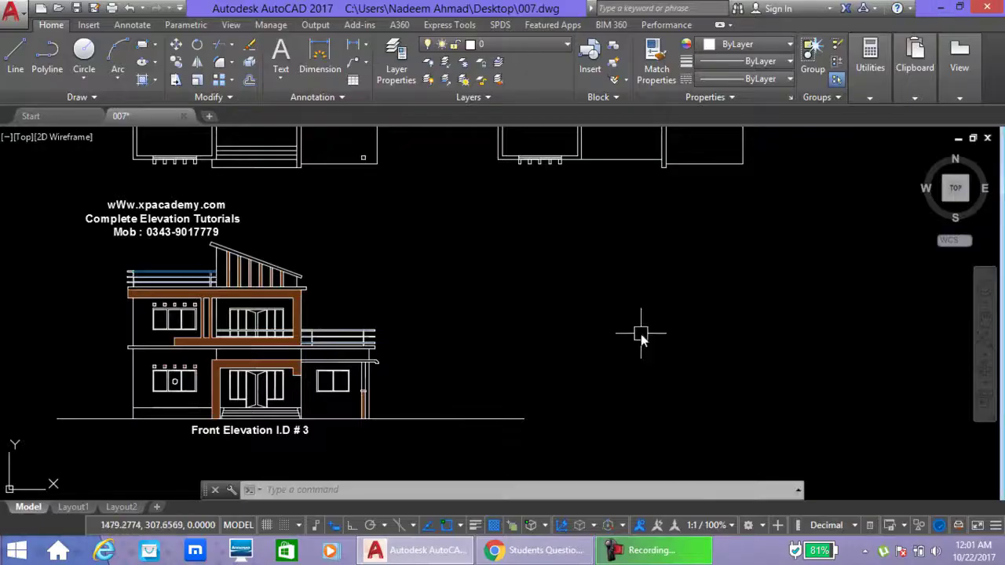
Minimize AutoCAD 2017 so the desktop with the 007.dwg file icon is visible.
{"action": "left_click", "coordinate": [941, 6]}
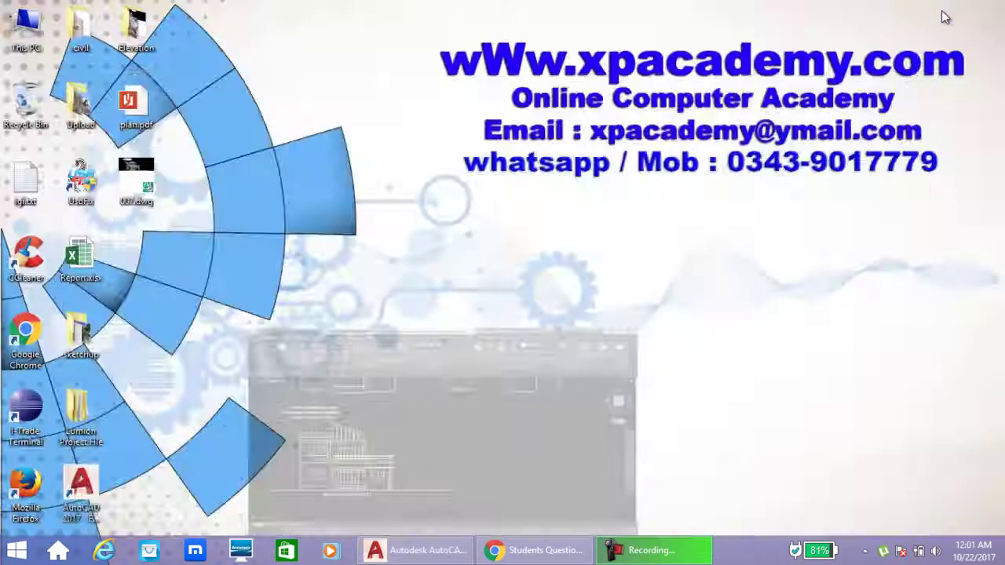